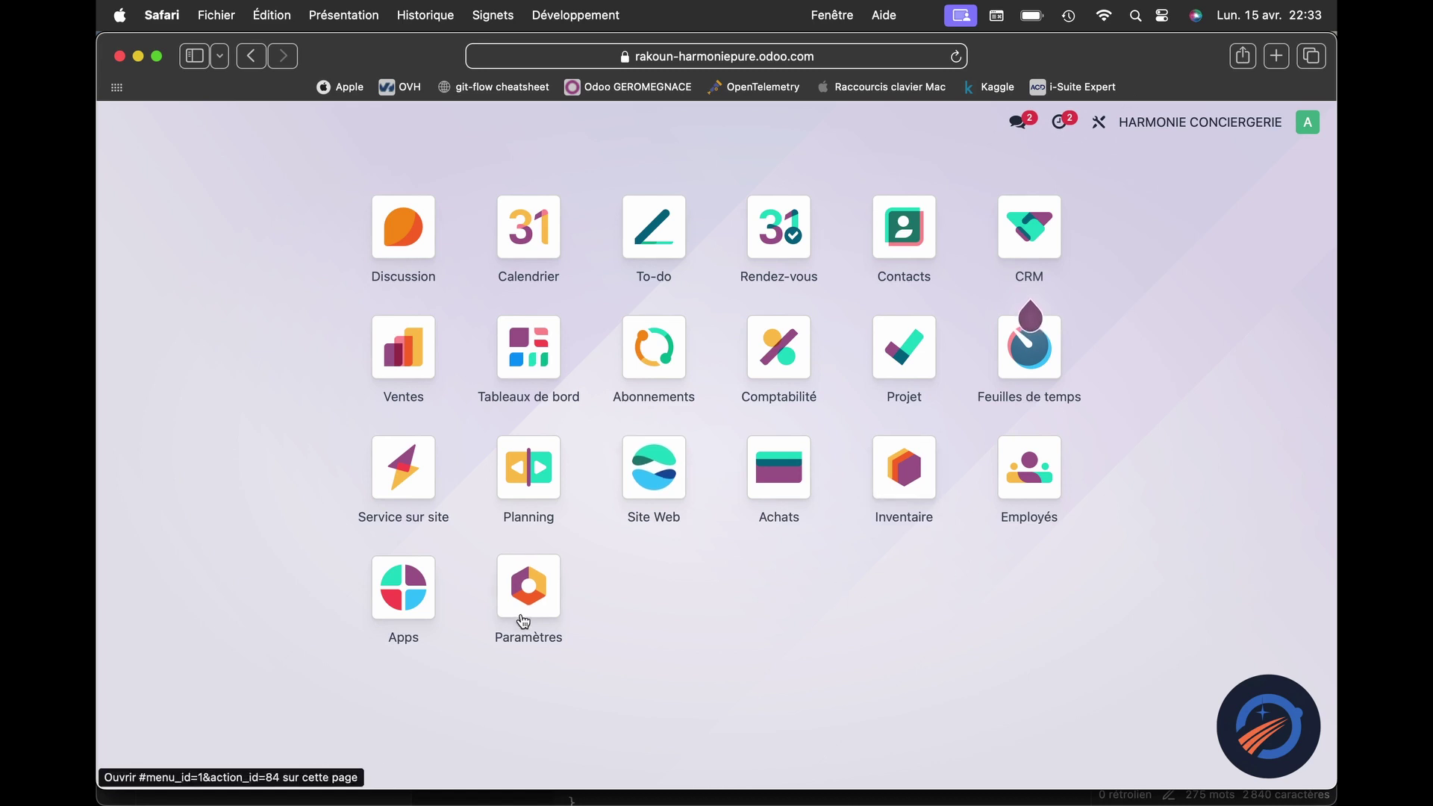
Step: Open the HARMONIE PURE company record in the settings and view its list of branches
{"action": "left_click", "coordinate": [536, 591]}
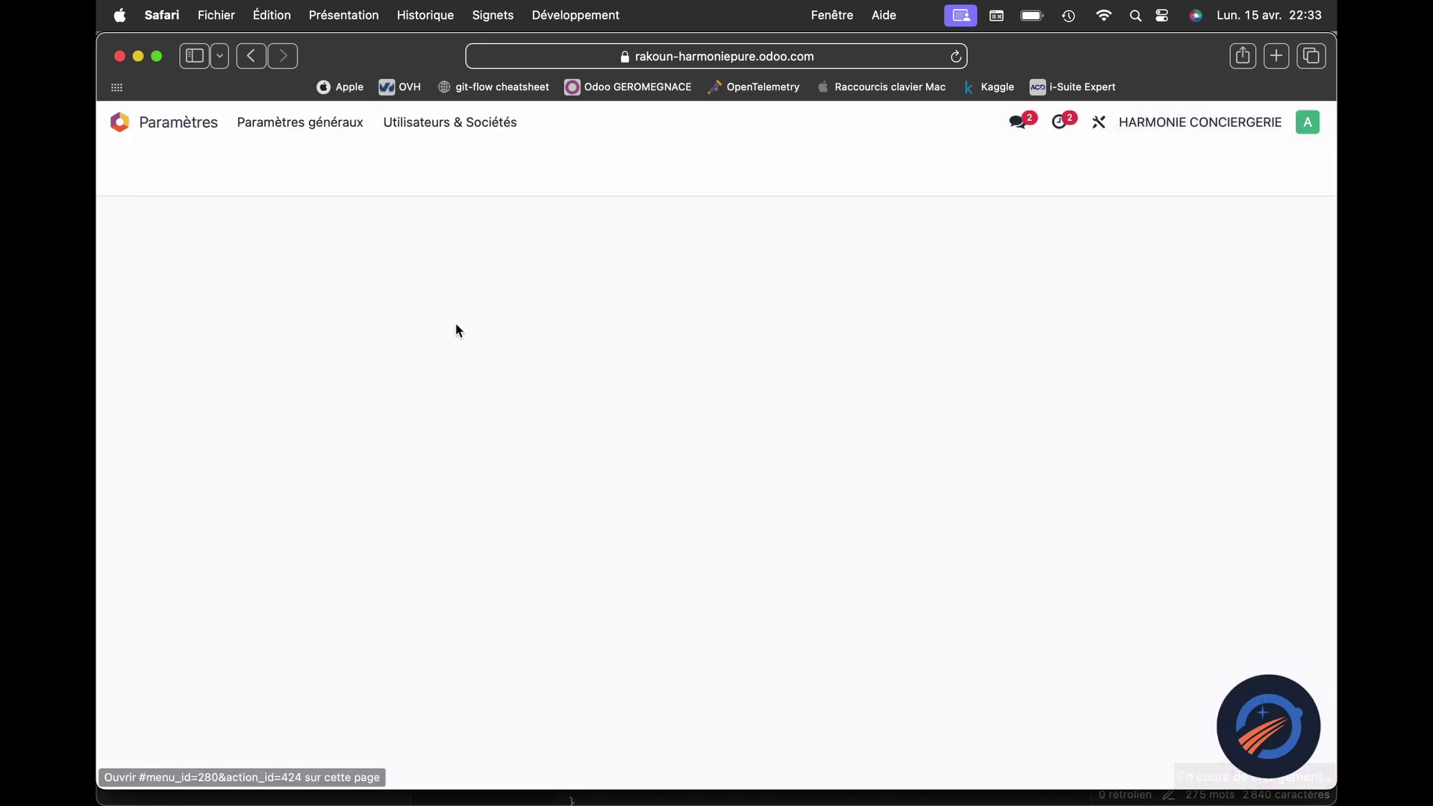
{"action": "left_click", "coordinate": [406, 125]}
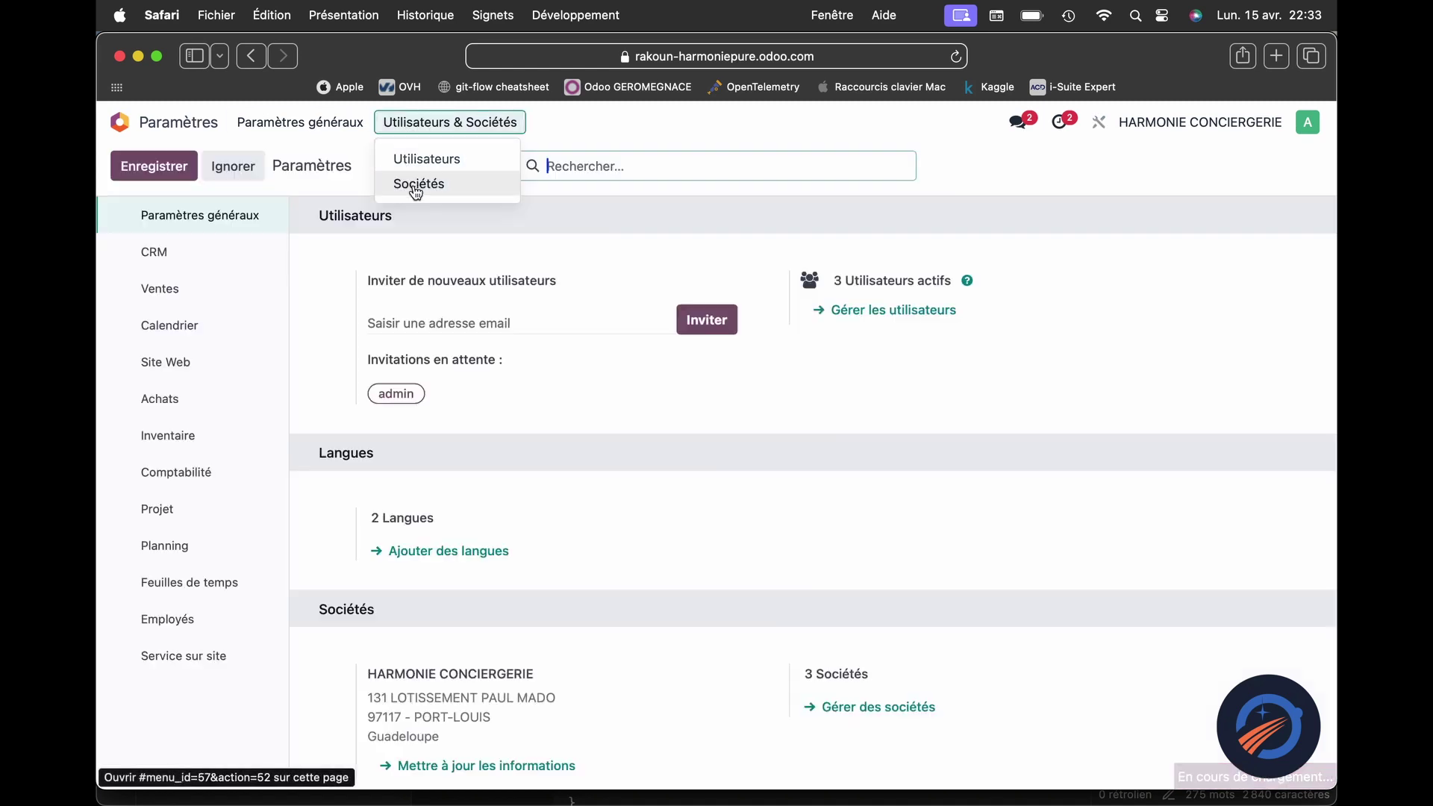
{"action": "left_click", "coordinate": [410, 183]}
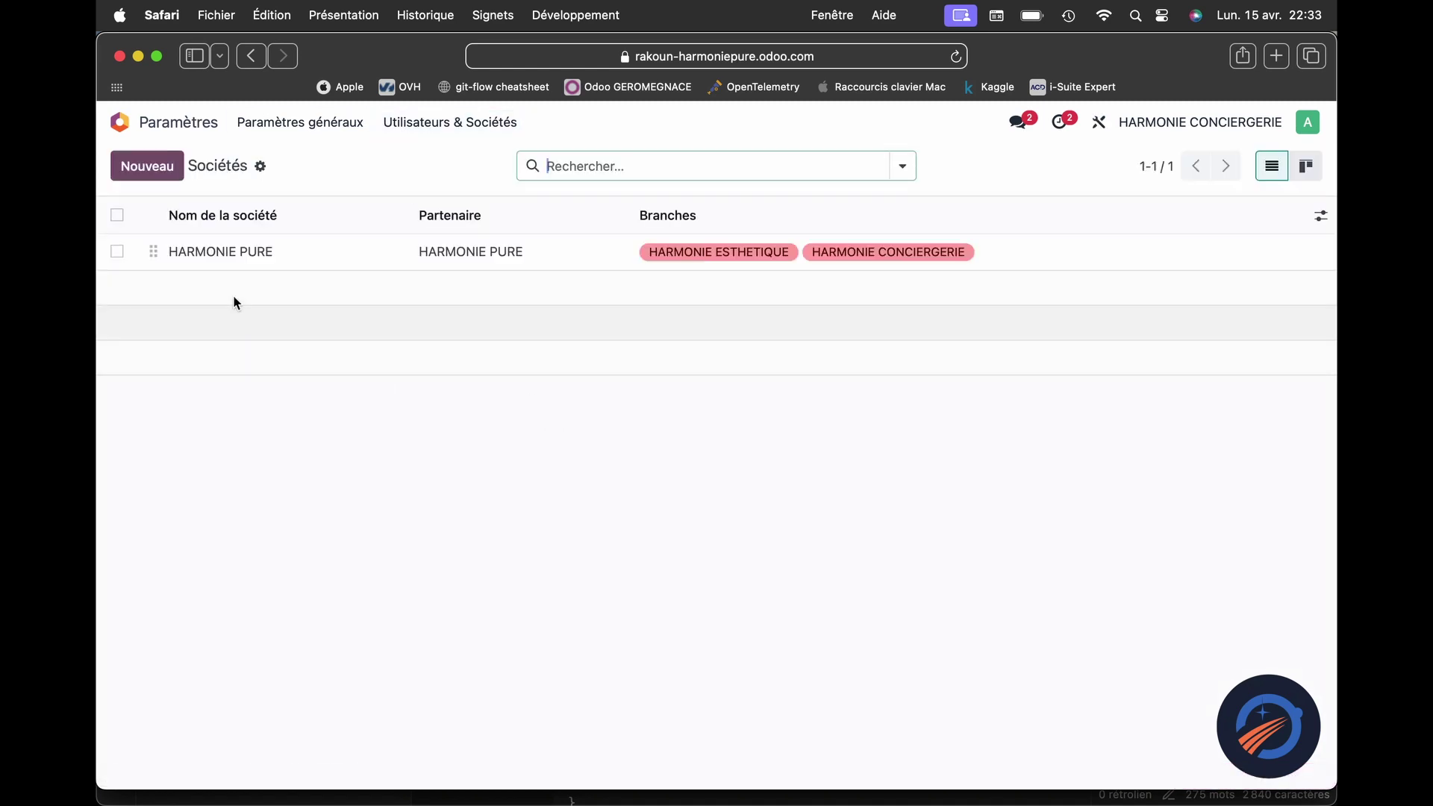
{"action": "left_click", "coordinate": [265, 254]}
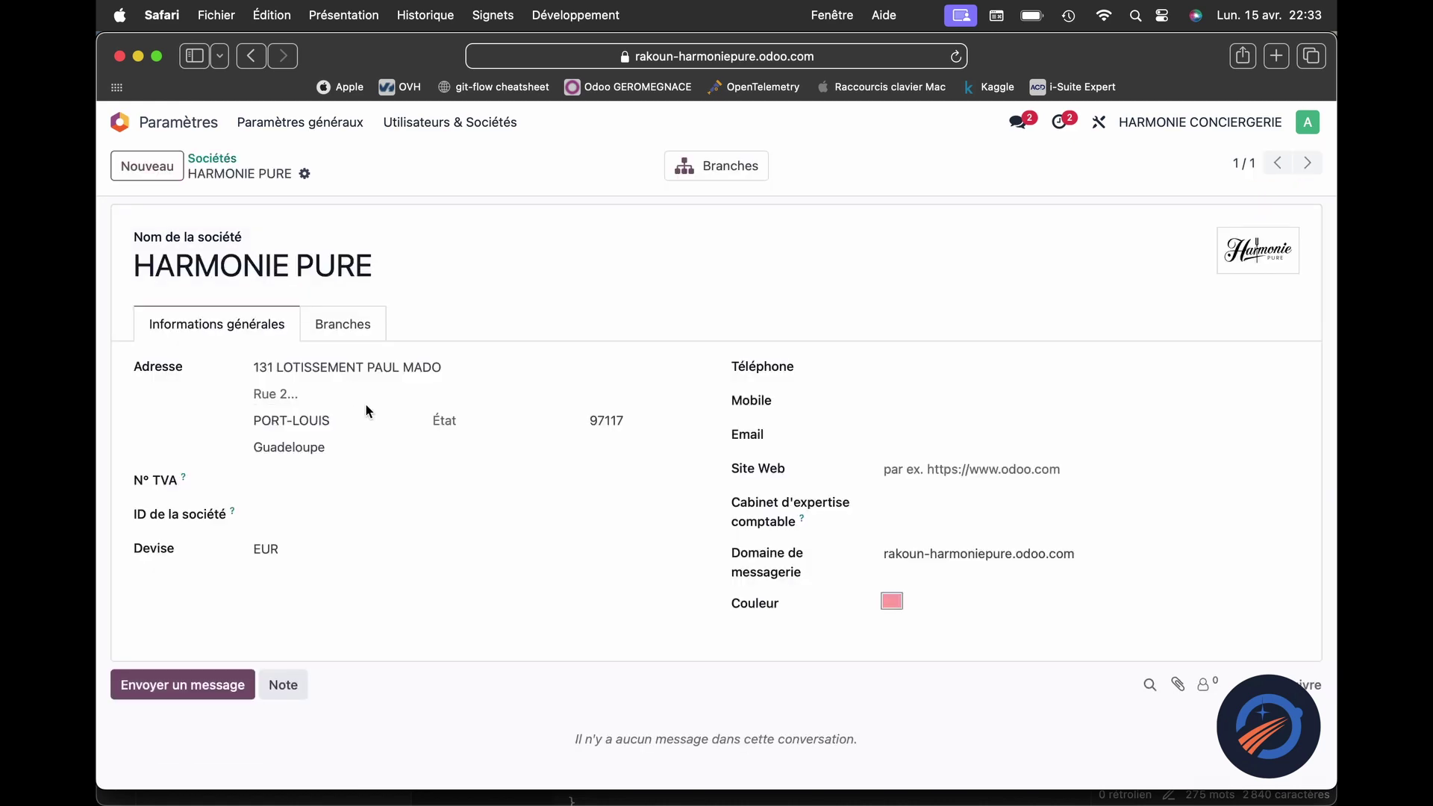
{"action": "left_click", "coordinate": [341, 326]}
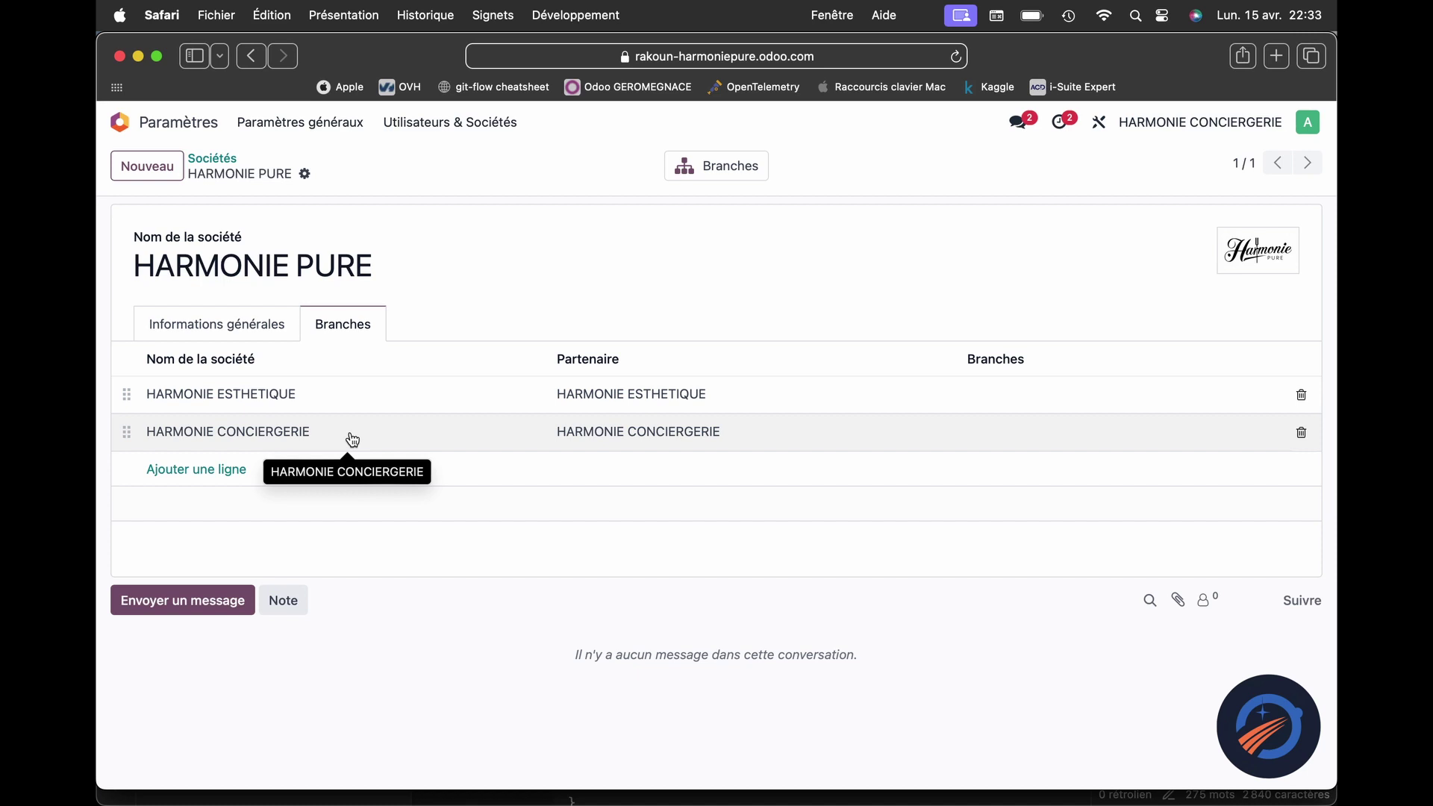
Step: Return to the home screen and switch the active company to HARMONIE ESTHETIQUE
{"action": "left_click", "coordinate": [120, 121]}
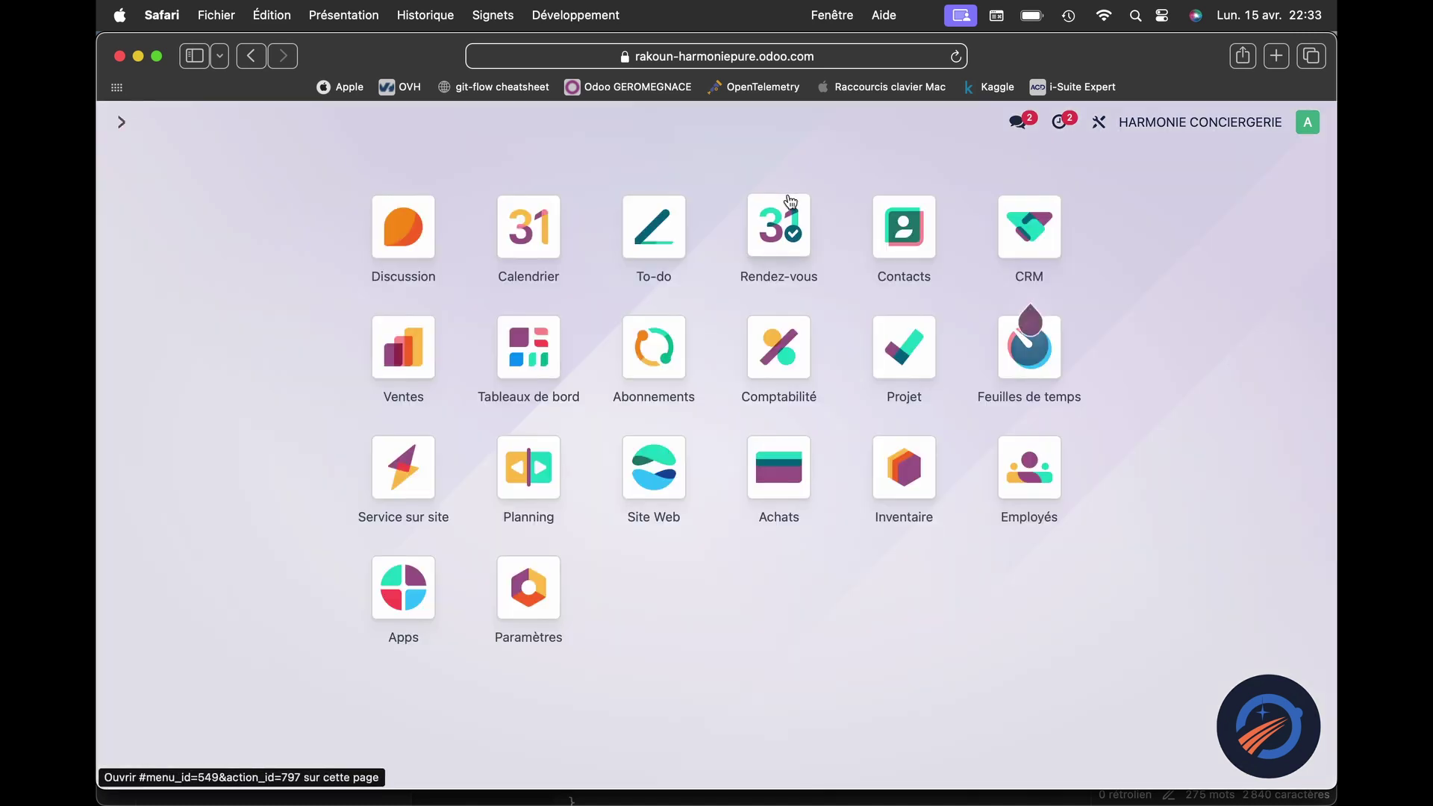
{"action": "left_click", "coordinate": [1186, 126]}
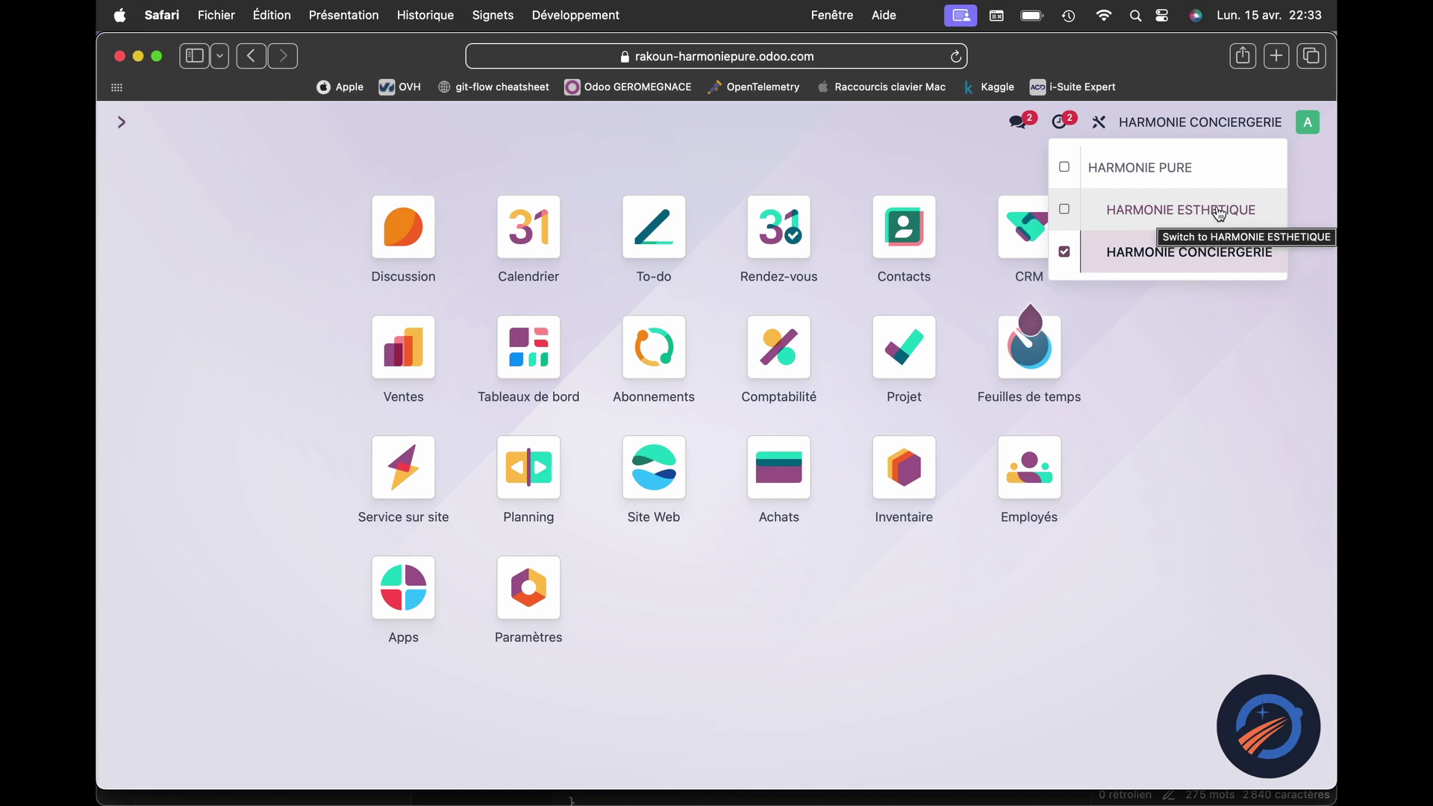
{"action": "left_click", "coordinate": [1186, 401]}
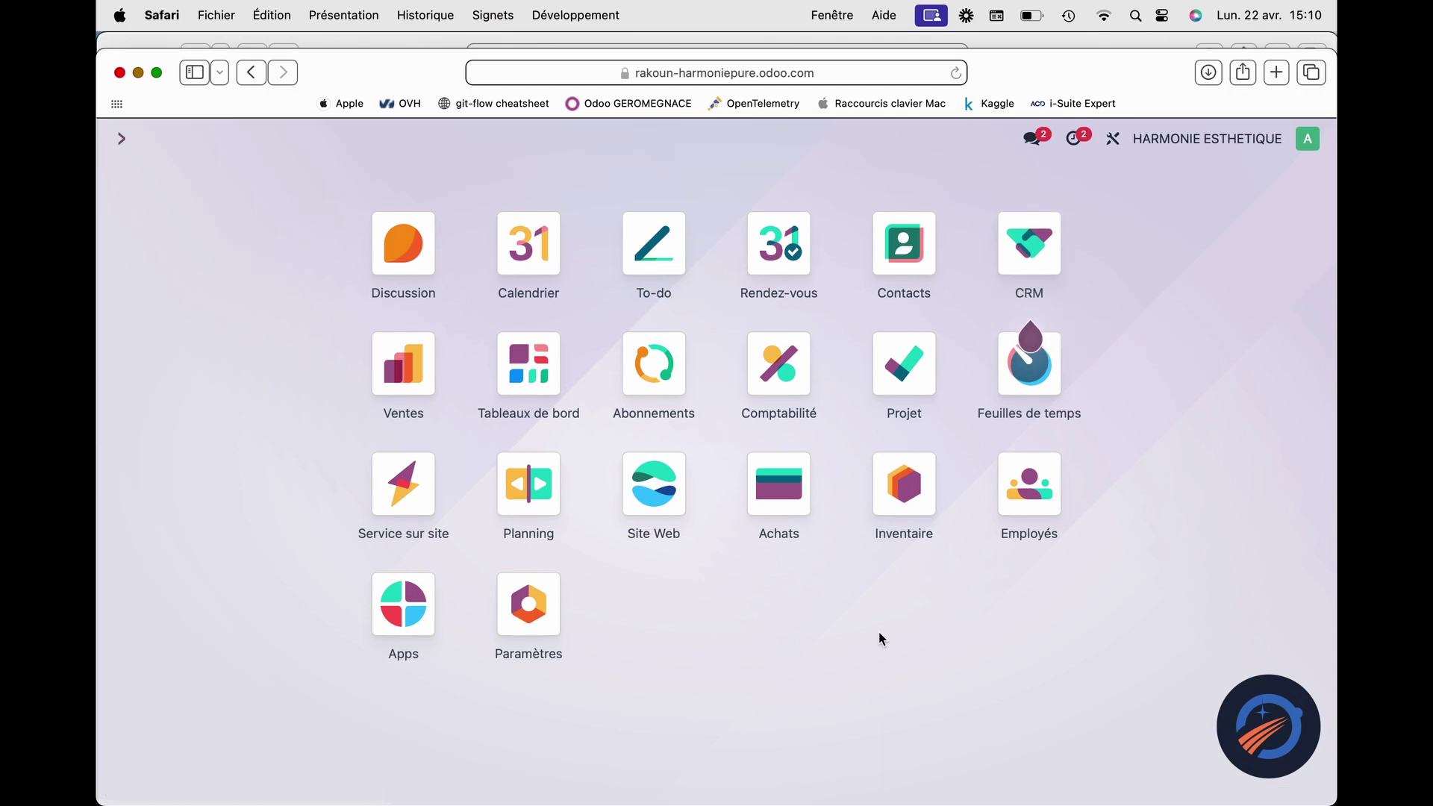
Step: Search for "produit" to reach the sales products and view the Onglerie VIP product record
{"action": "type", "text": "p"}
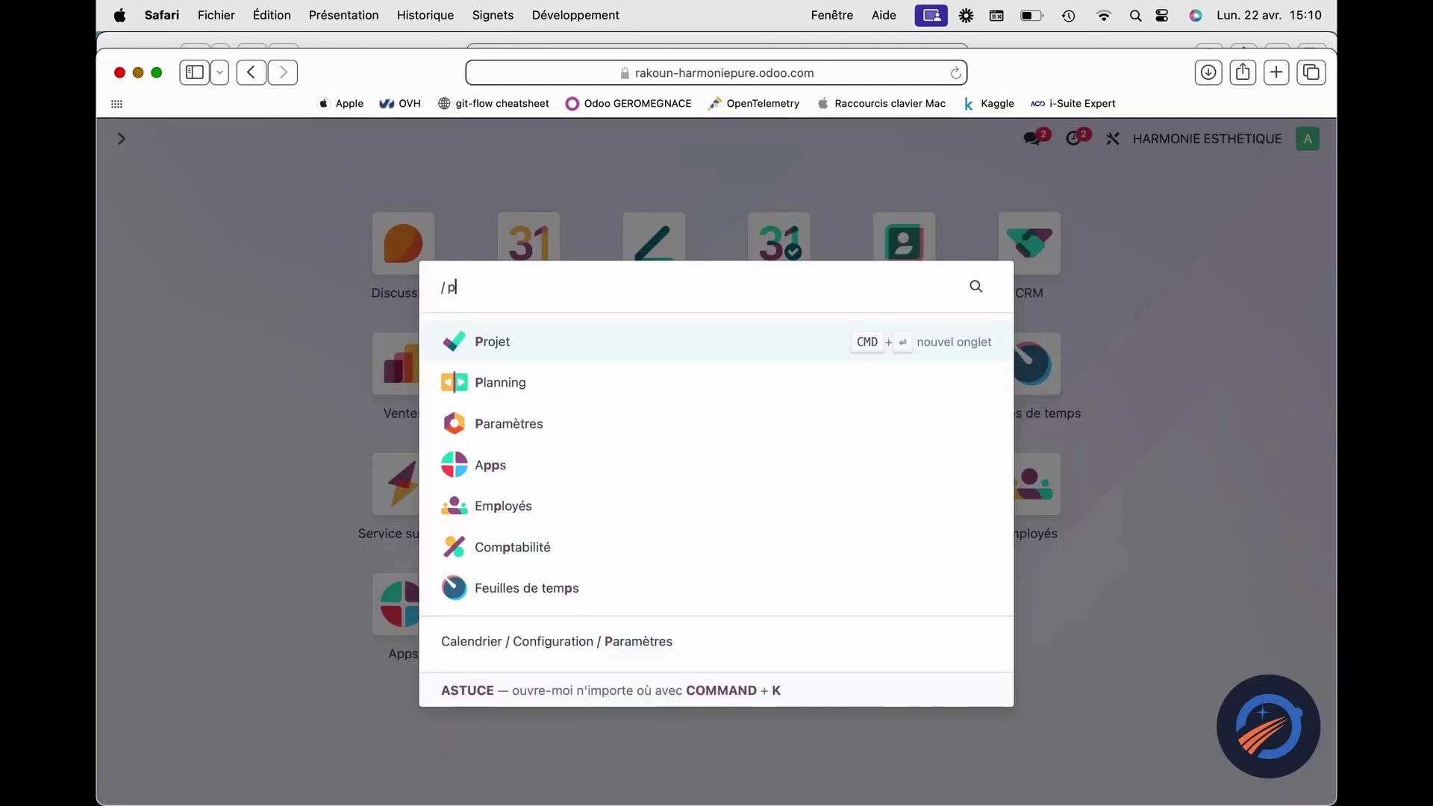
{"action": "type", "text": "roduit"}
{"action": "key", "text": "Return"}
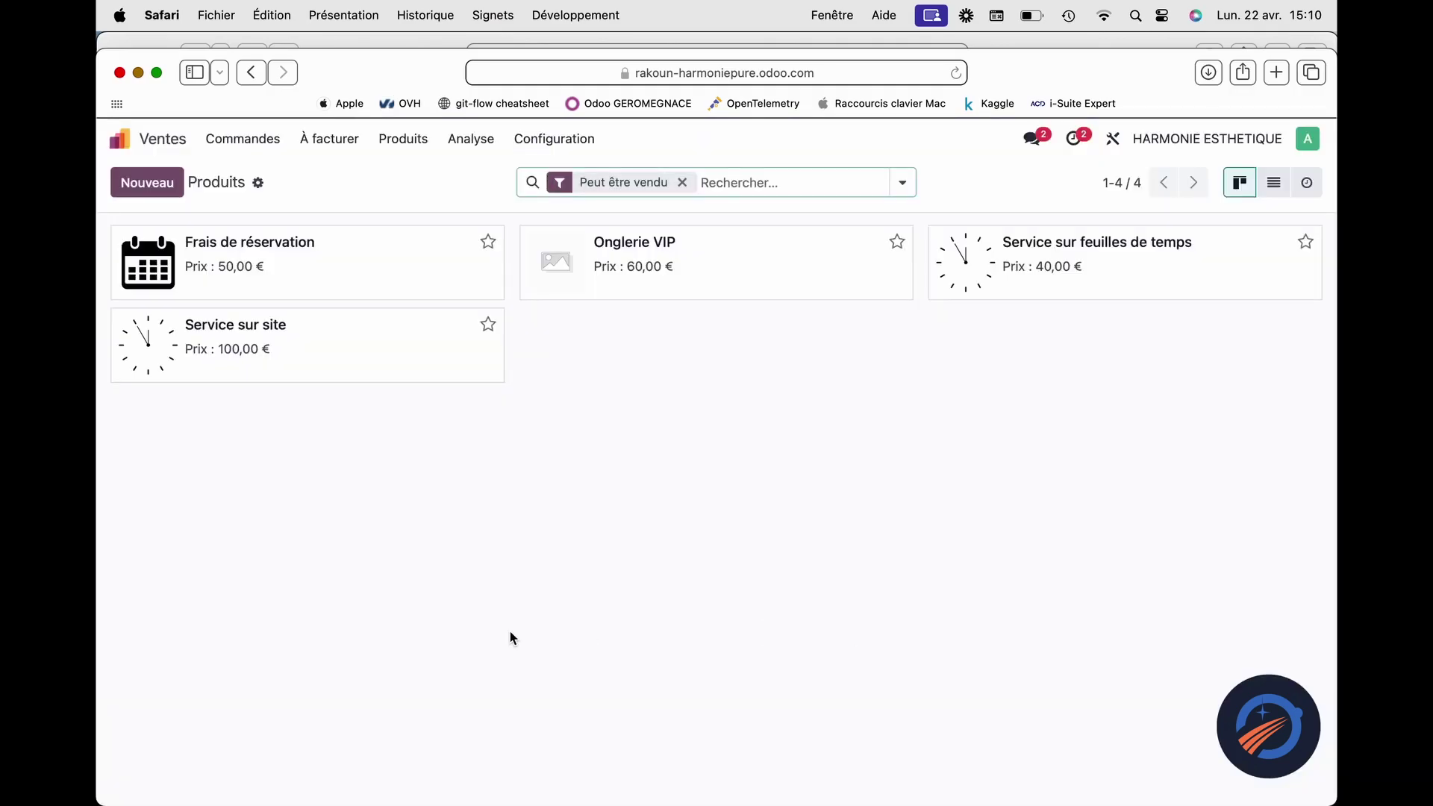
{"action": "left_click", "coordinate": [729, 250]}
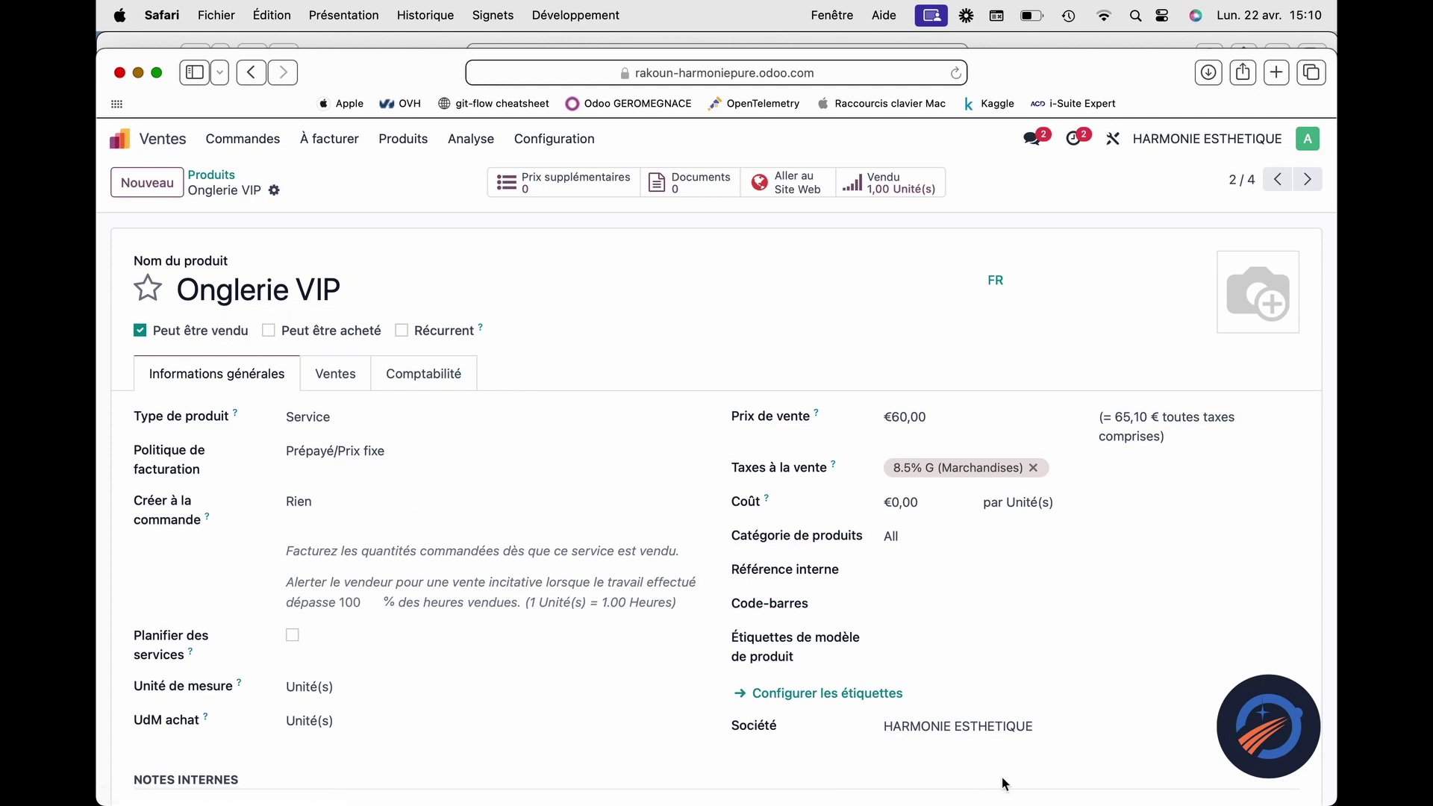
Step: Go back to the product list and switch the active company to HARMONIE CONCIERGERIE
{"action": "left_click", "coordinate": [203, 176]}
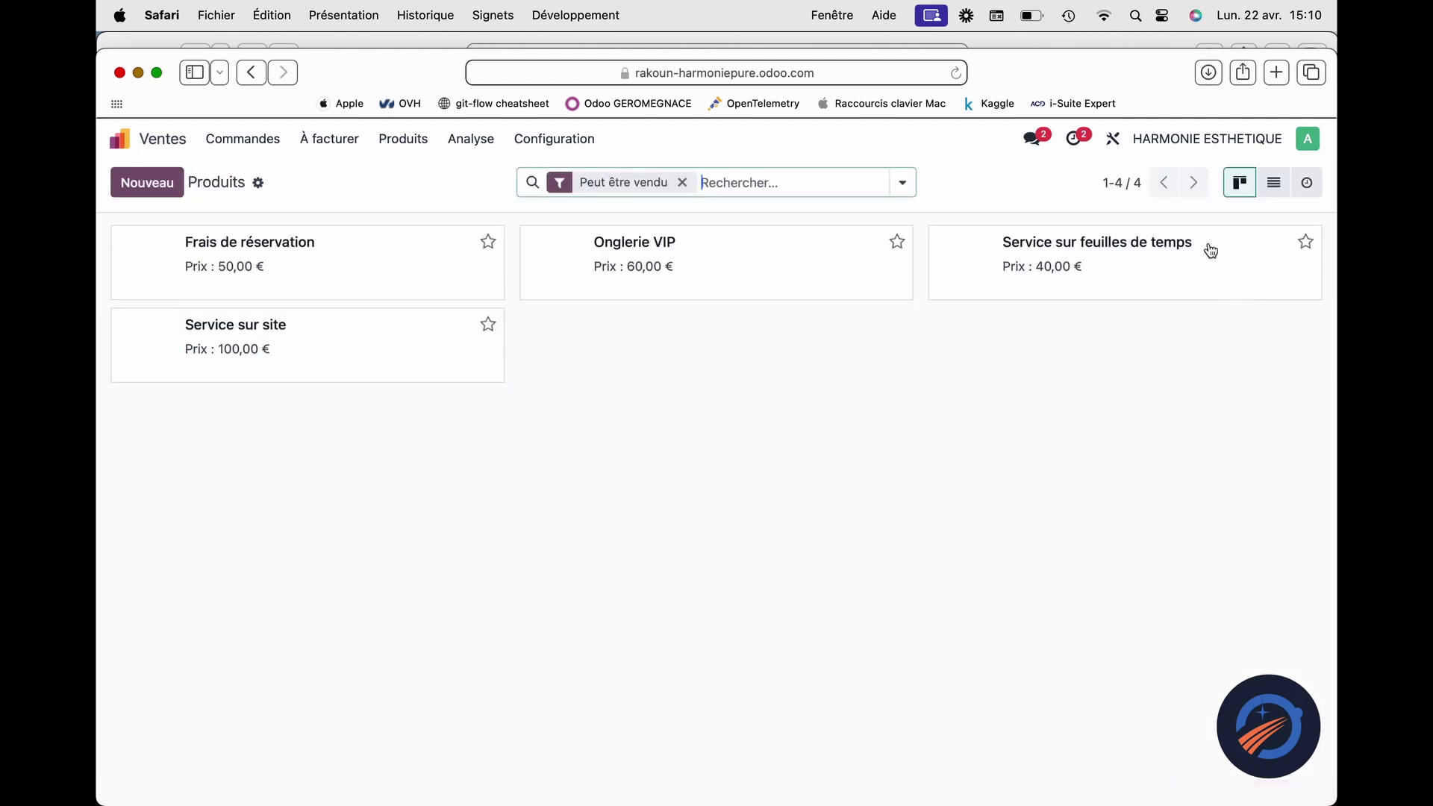
{"action": "left_click", "coordinate": [1192, 138]}
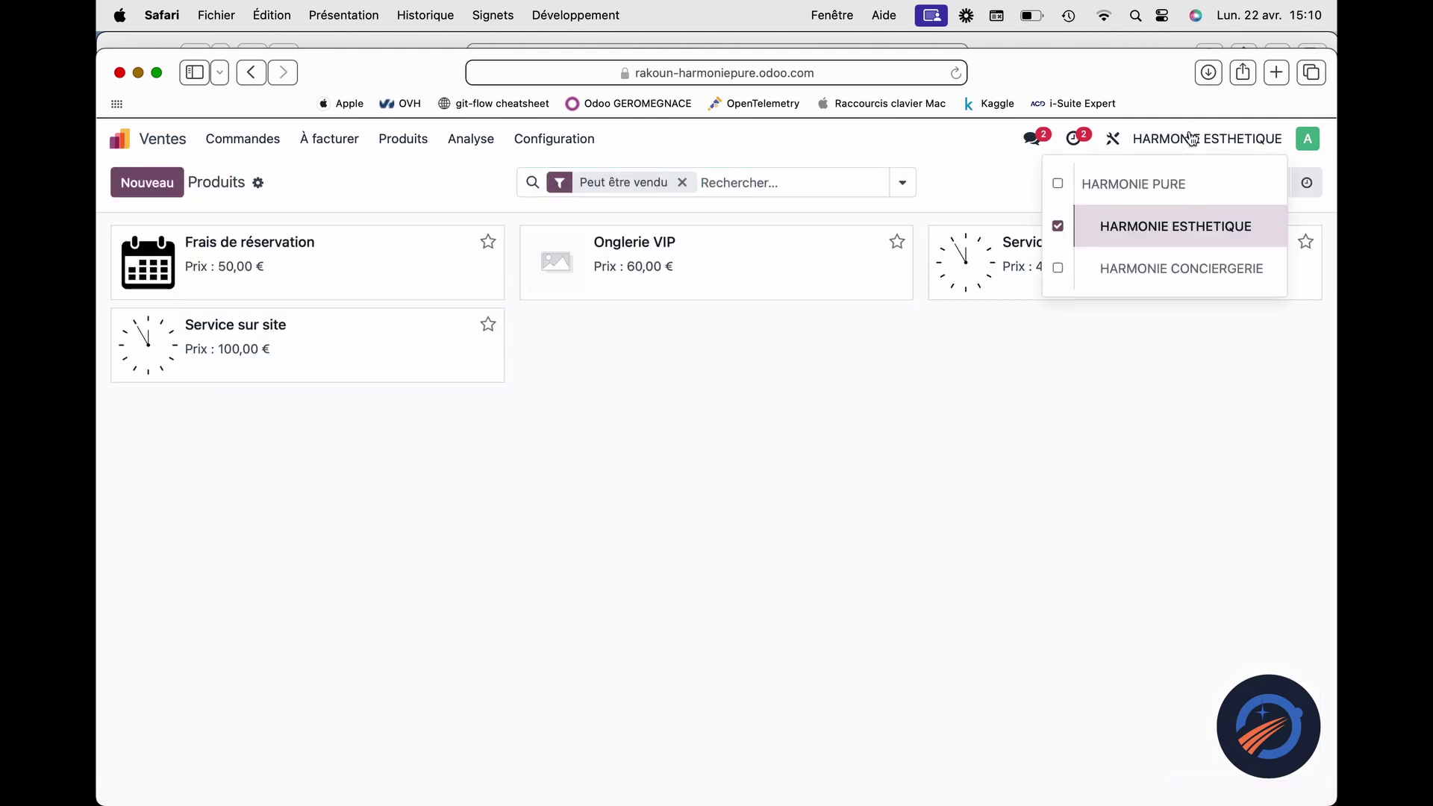
{"action": "left_click", "coordinate": [1193, 270]}
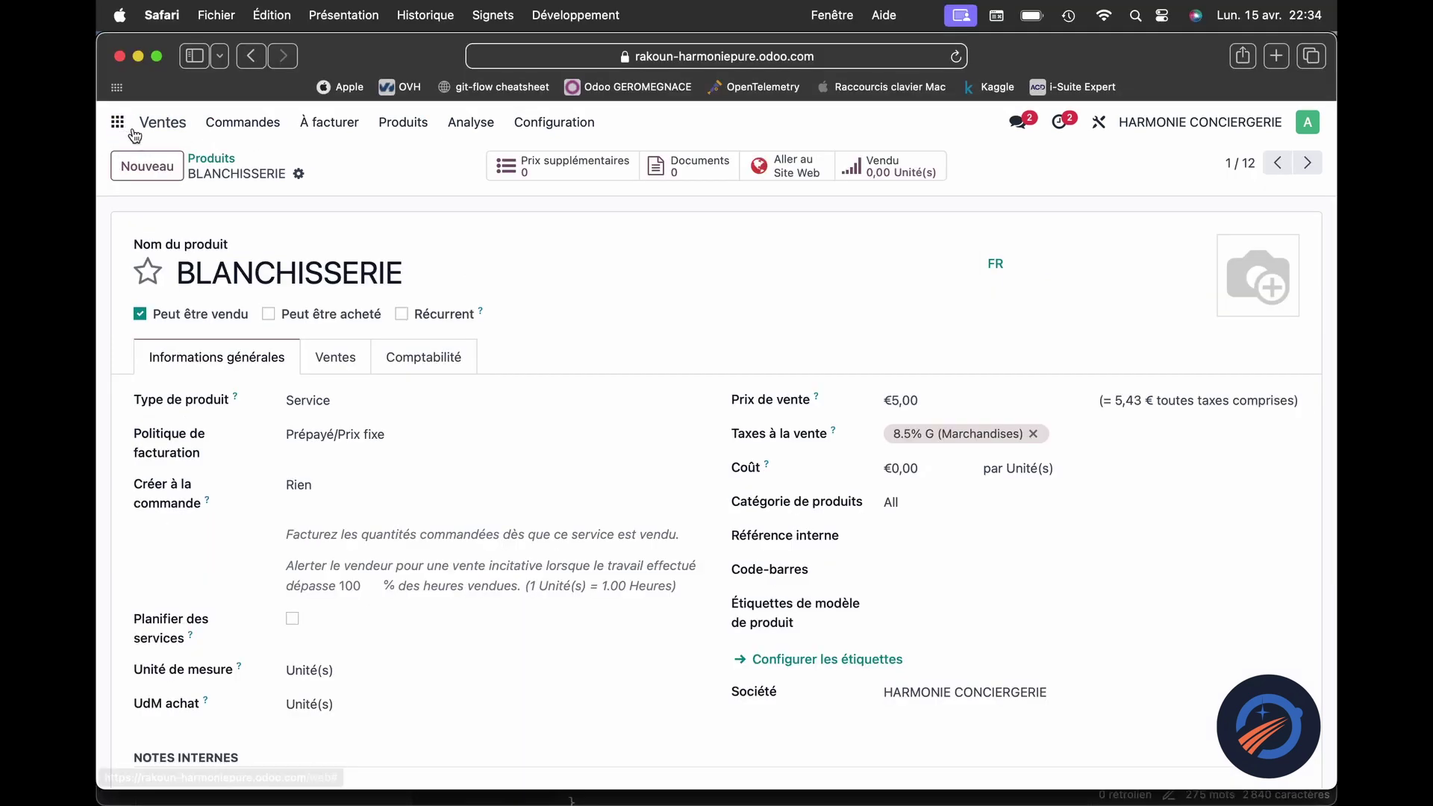
{"action": "left_click", "coordinate": [119, 123]}
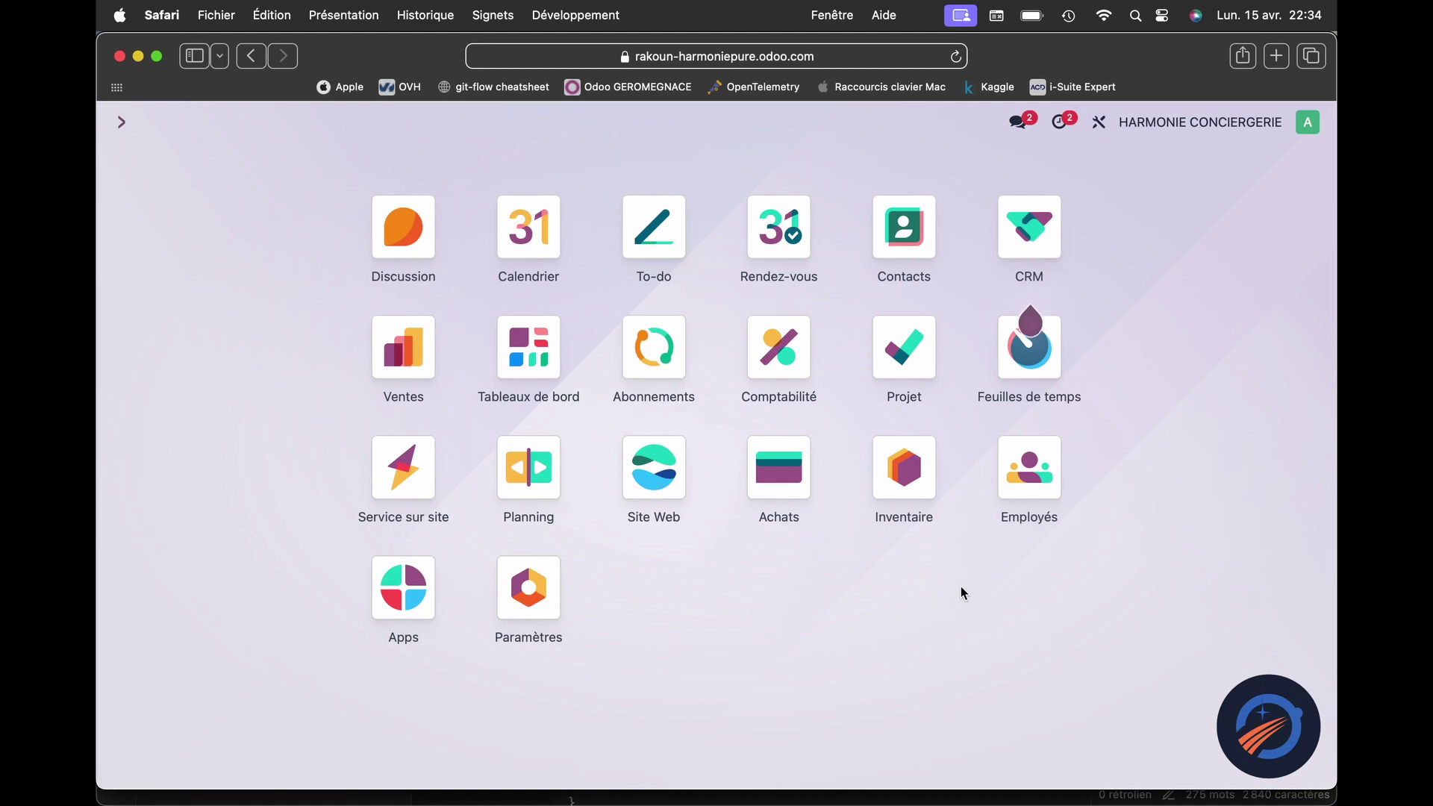
{"action": "left_click", "coordinate": [565, 602]}
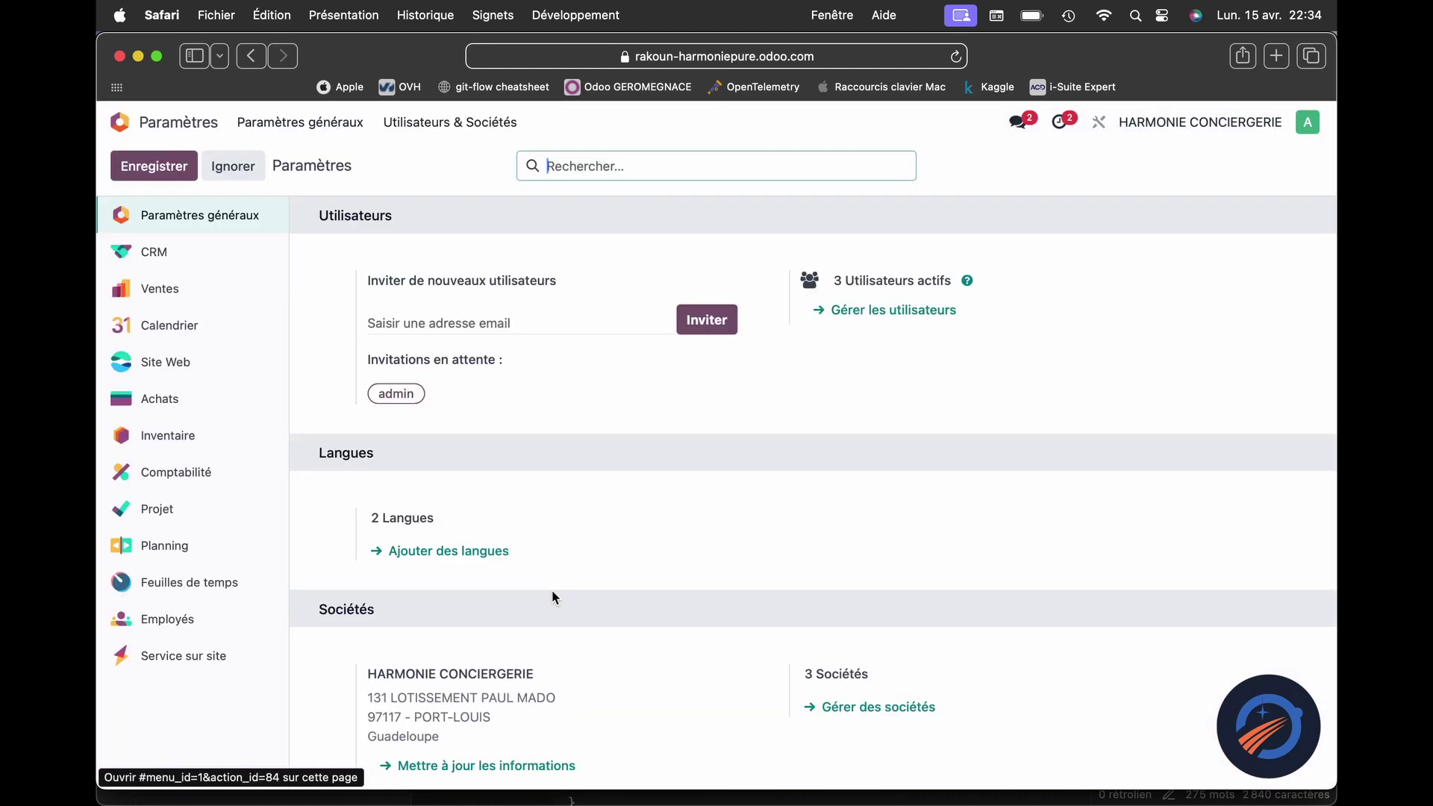
{"action": "left_click", "coordinate": [119, 131]}
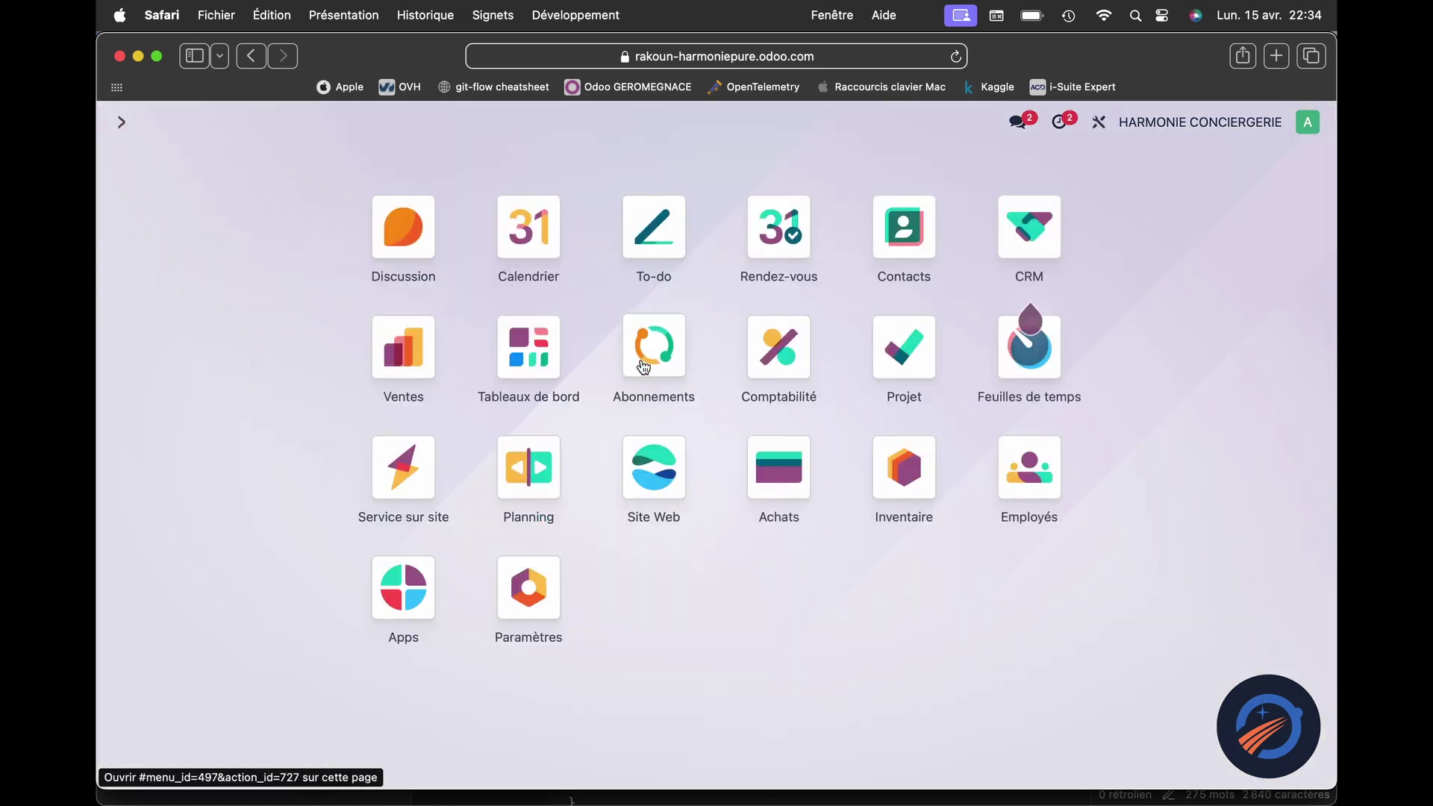
Step: Open the Comptabilité configuration settings that hold the default taxes
{"action": "left_click", "coordinate": [800, 347]}
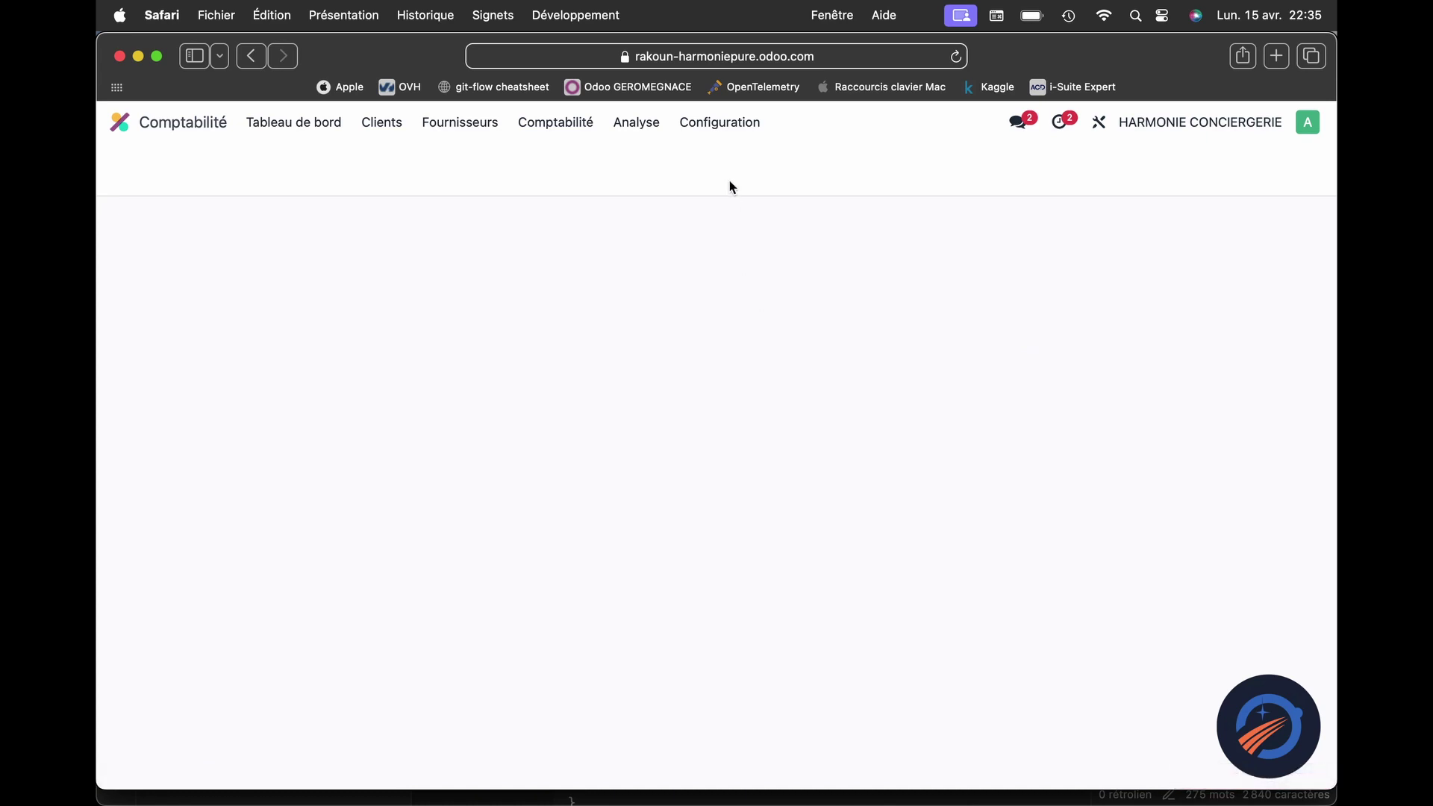
{"action": "left_click", "coordinate": [738, 124]}
{"action": "left_click", "coordinate": [780, 154]}
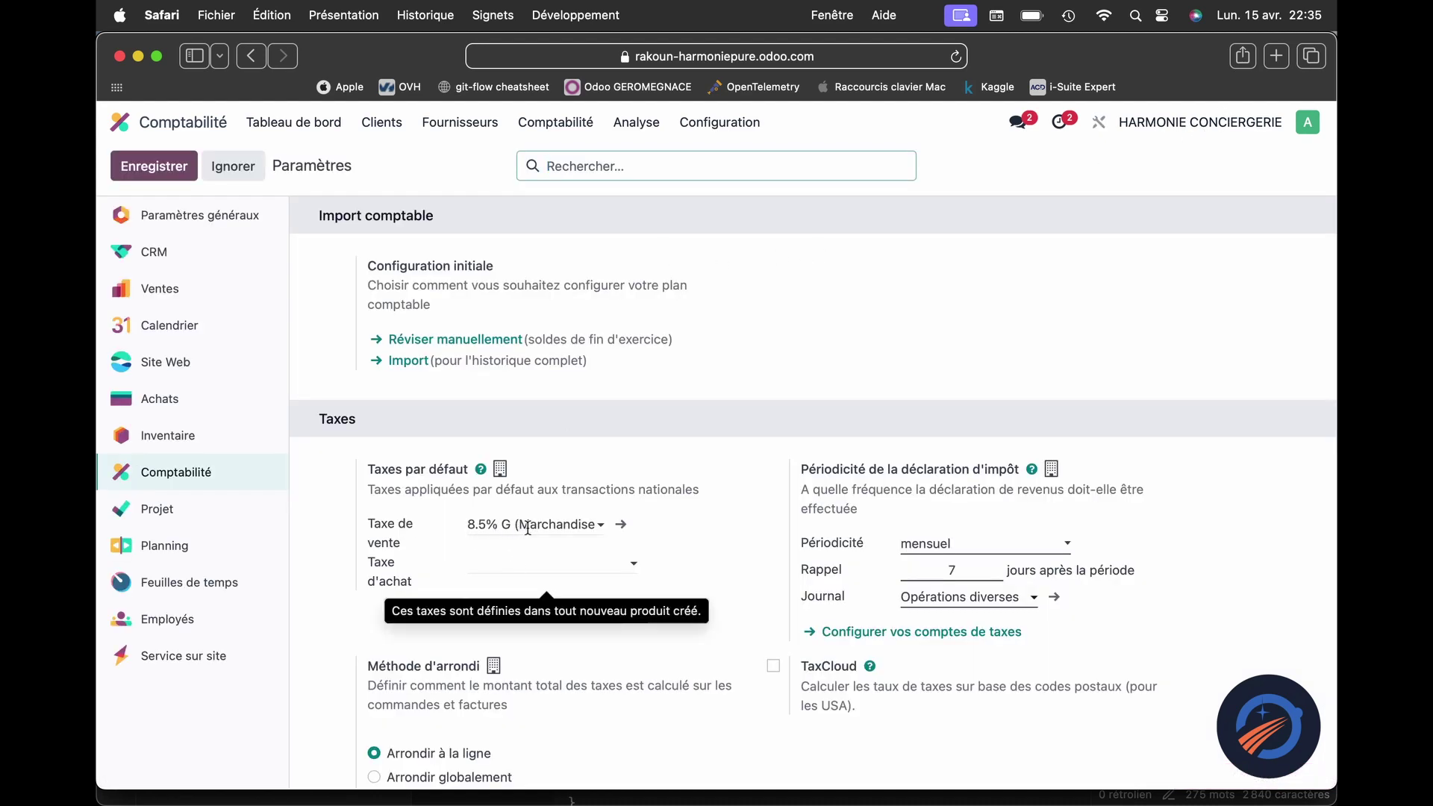
Step: Switch to HARMONIE ESTHETIQUE, set its default sales tax to 20% G (Marchandises), and save the settings
{"action": "left_click", "coordinate": [1179, 125]}
{"action": "left_click", "coordinate": [1183, 211]}
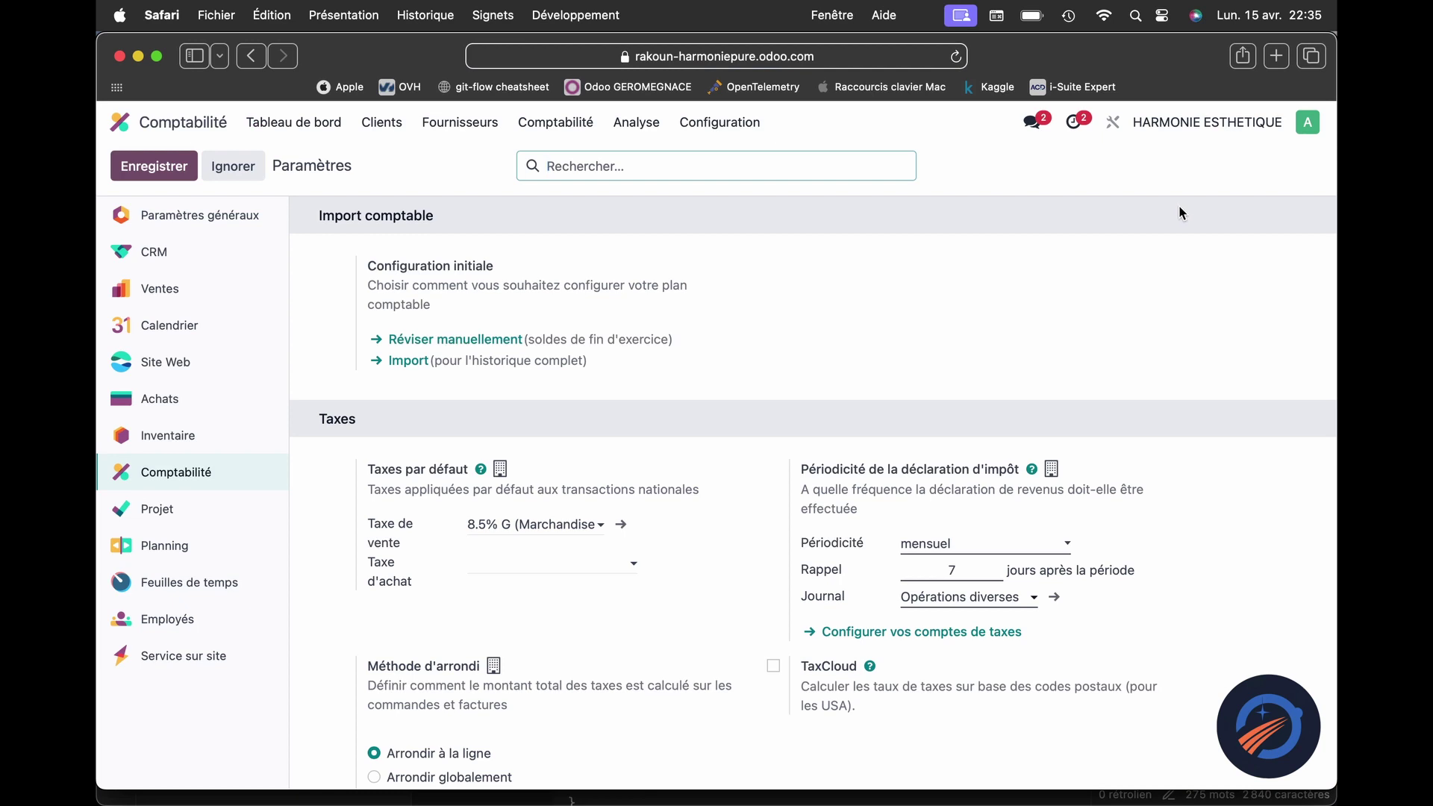
{"action": "left_click", "coordinate": [574, 530]}
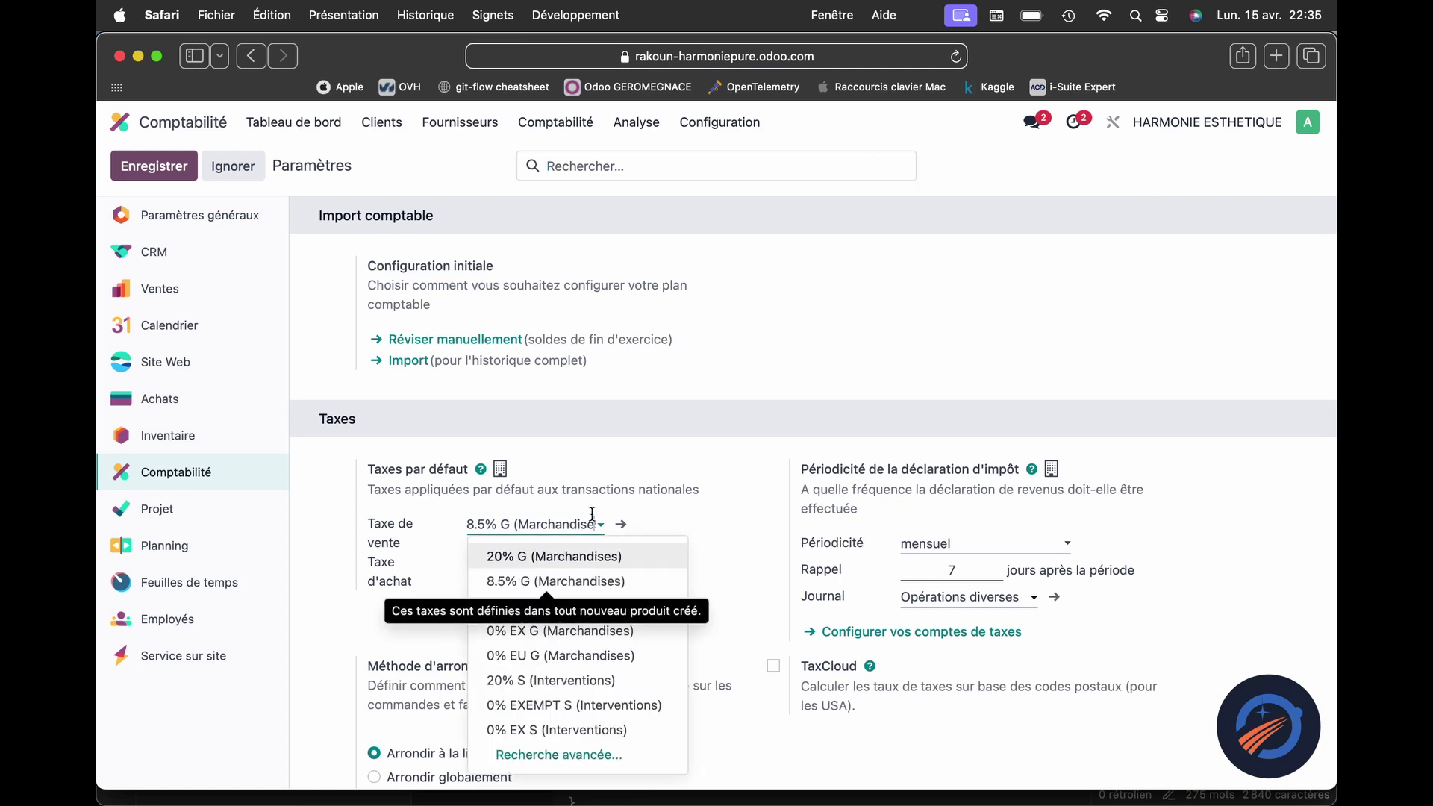
{"action": "left_click", "coordinate": [554, 557]}
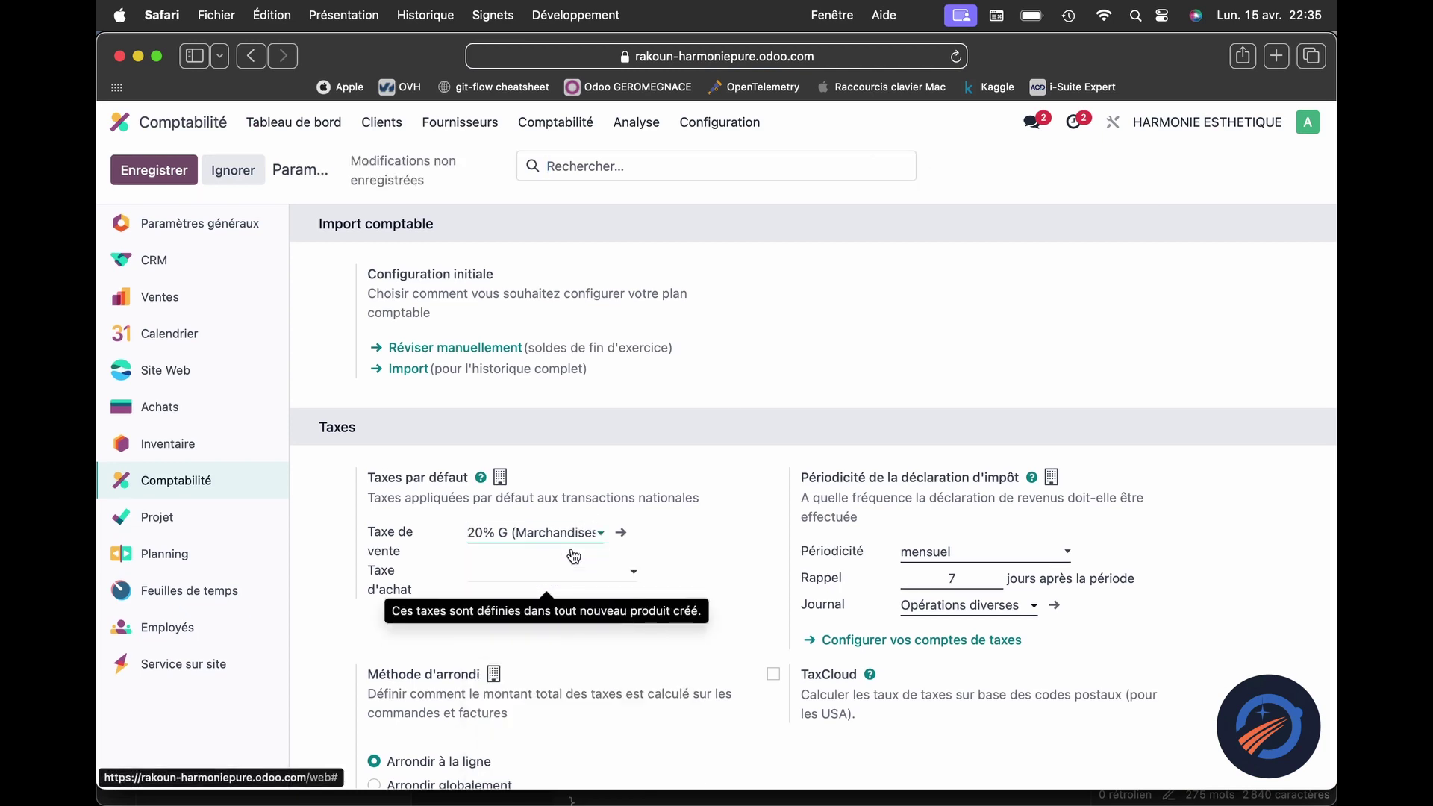
{"action": "left_click", "coordinate": [156, 168]}
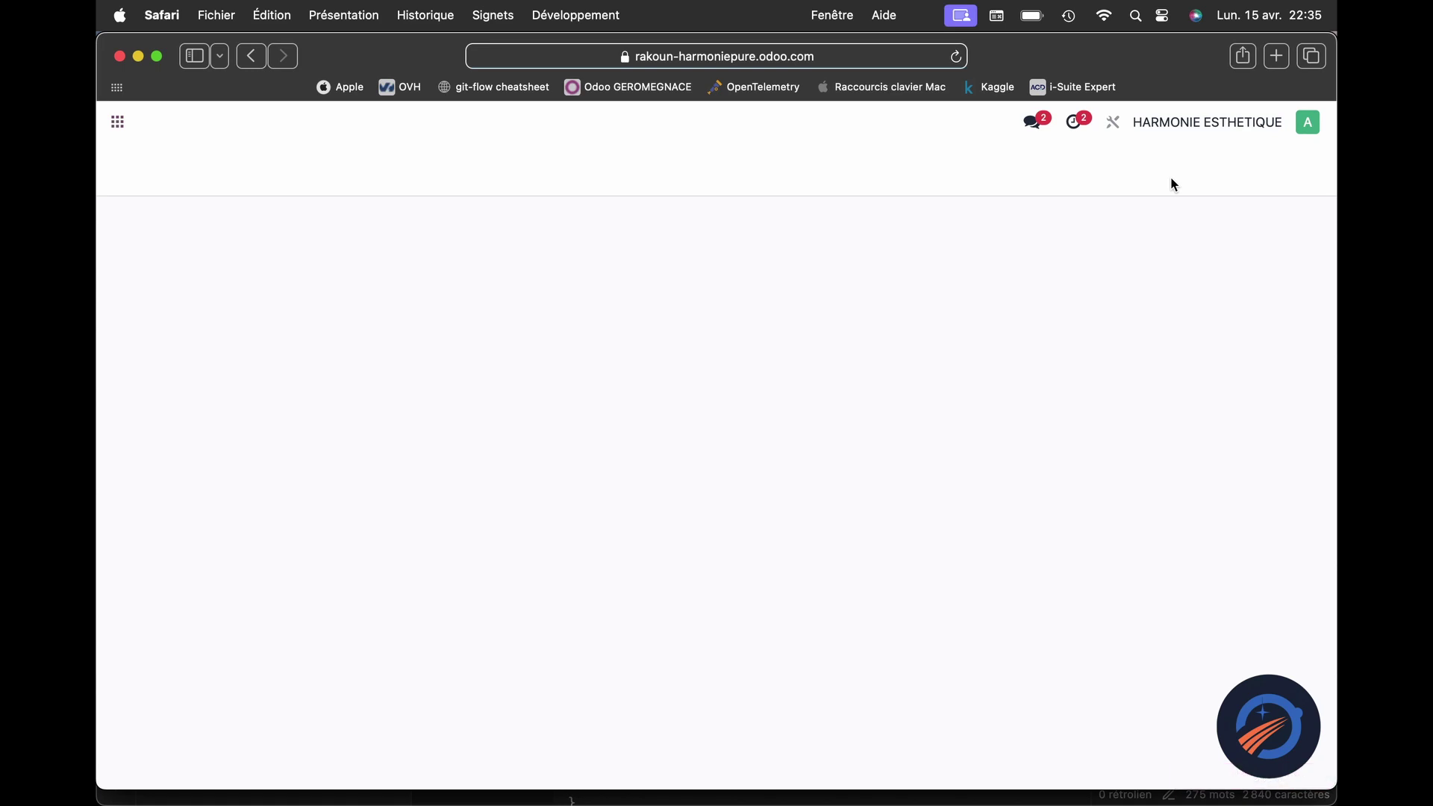
Step: Switch to HARMONIE CONCIERGERIE to check its default taxes, and return to the home screen
{"action": "left_click", "coordinate": [1191, 133]}
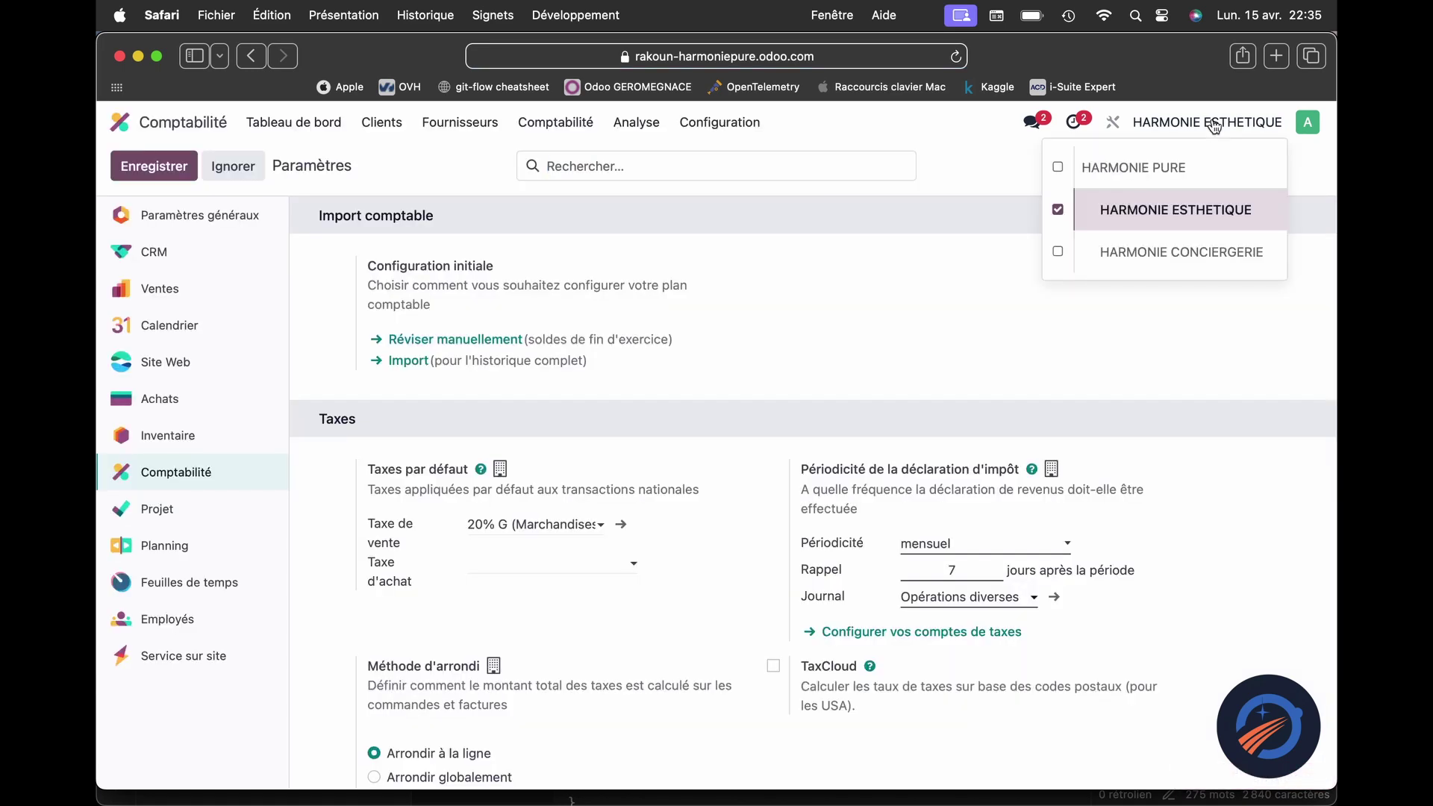
{"action": "left_click", "coordinate": [1202, 253]}
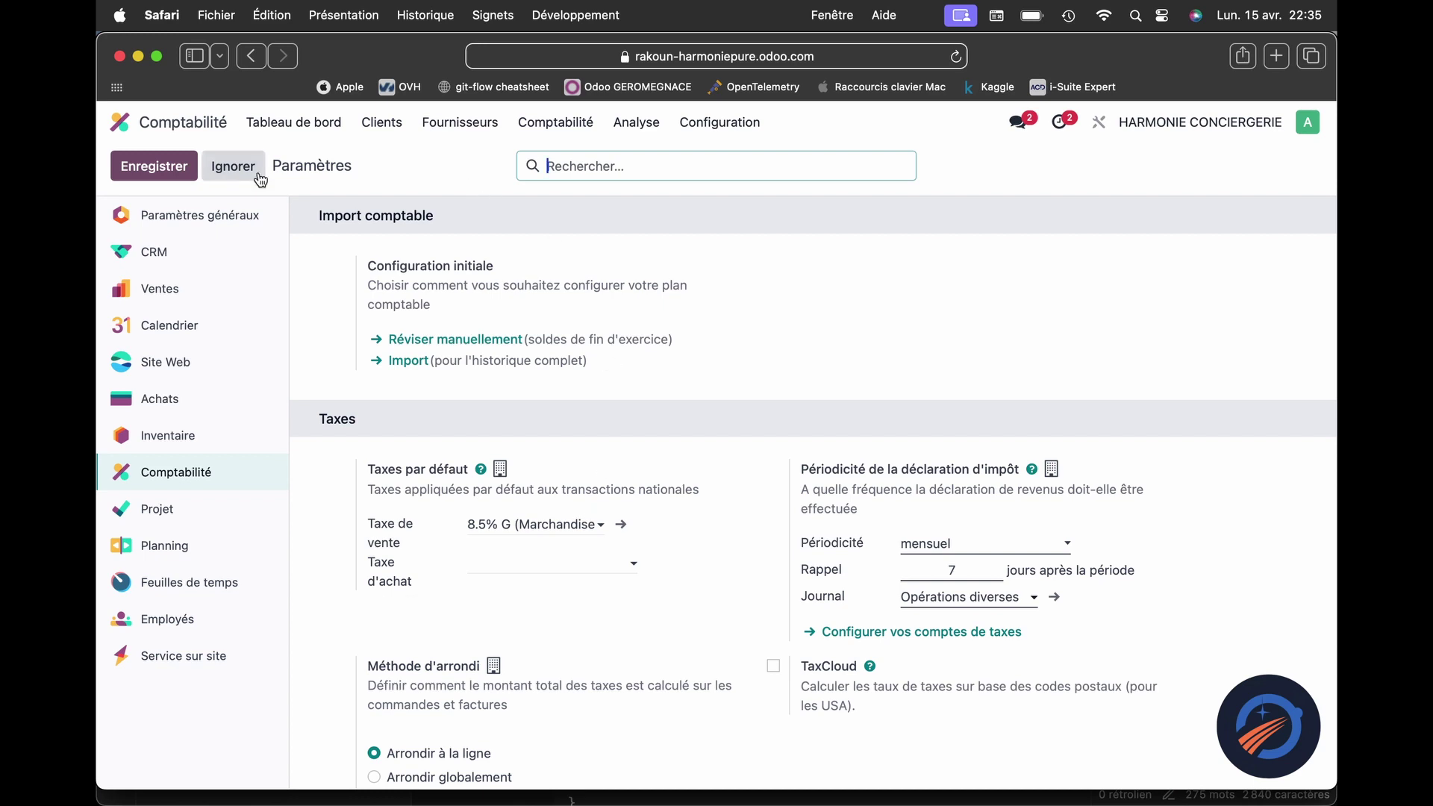
{"action": "left_click", "coordinate": [119, 122]}
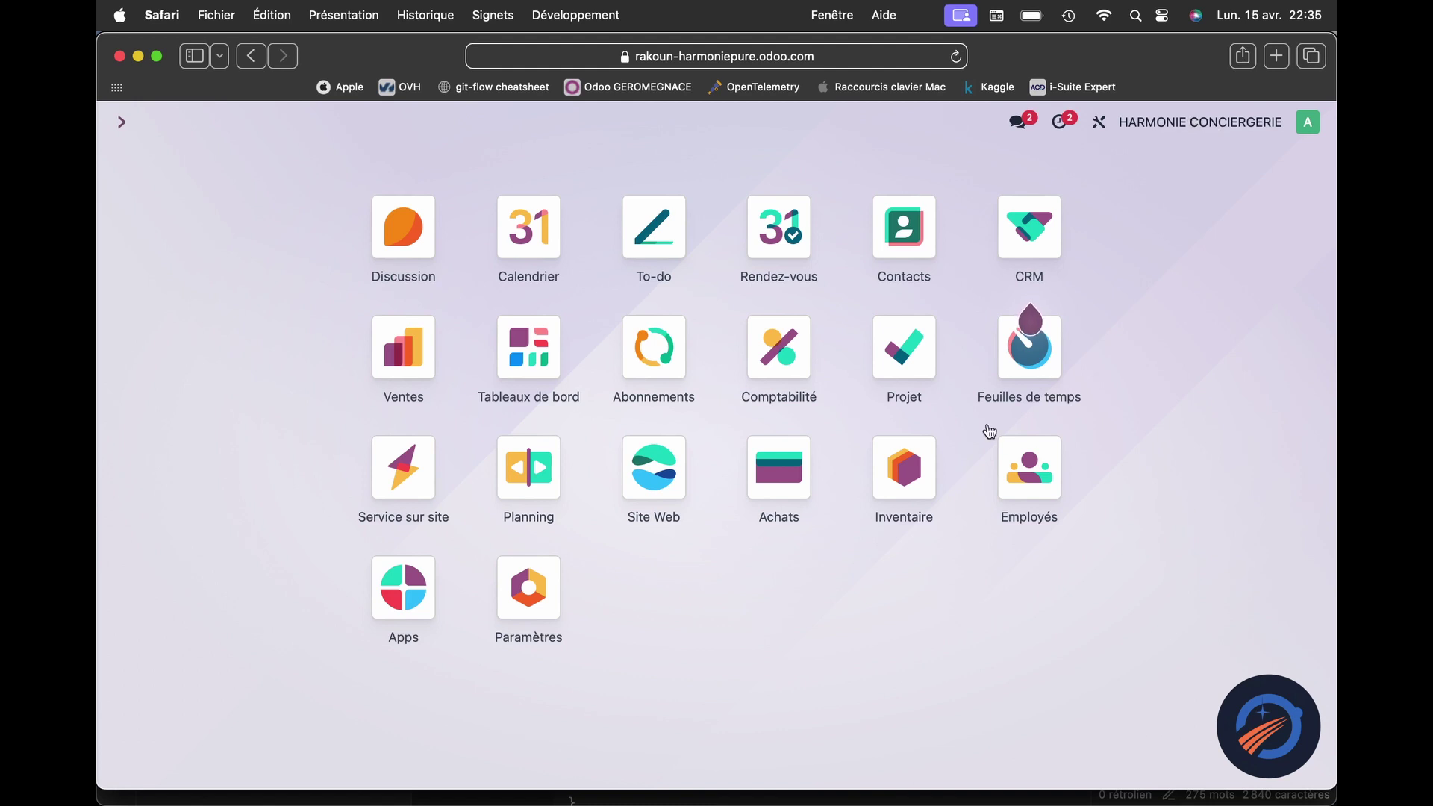
Step: Open the Balance âgée des clients report for HARMONIE CONCIERGERIE and switch it to HARMONIE ESTHETIQUE
{"action": "left_click", "coordinate": [776, 333]}
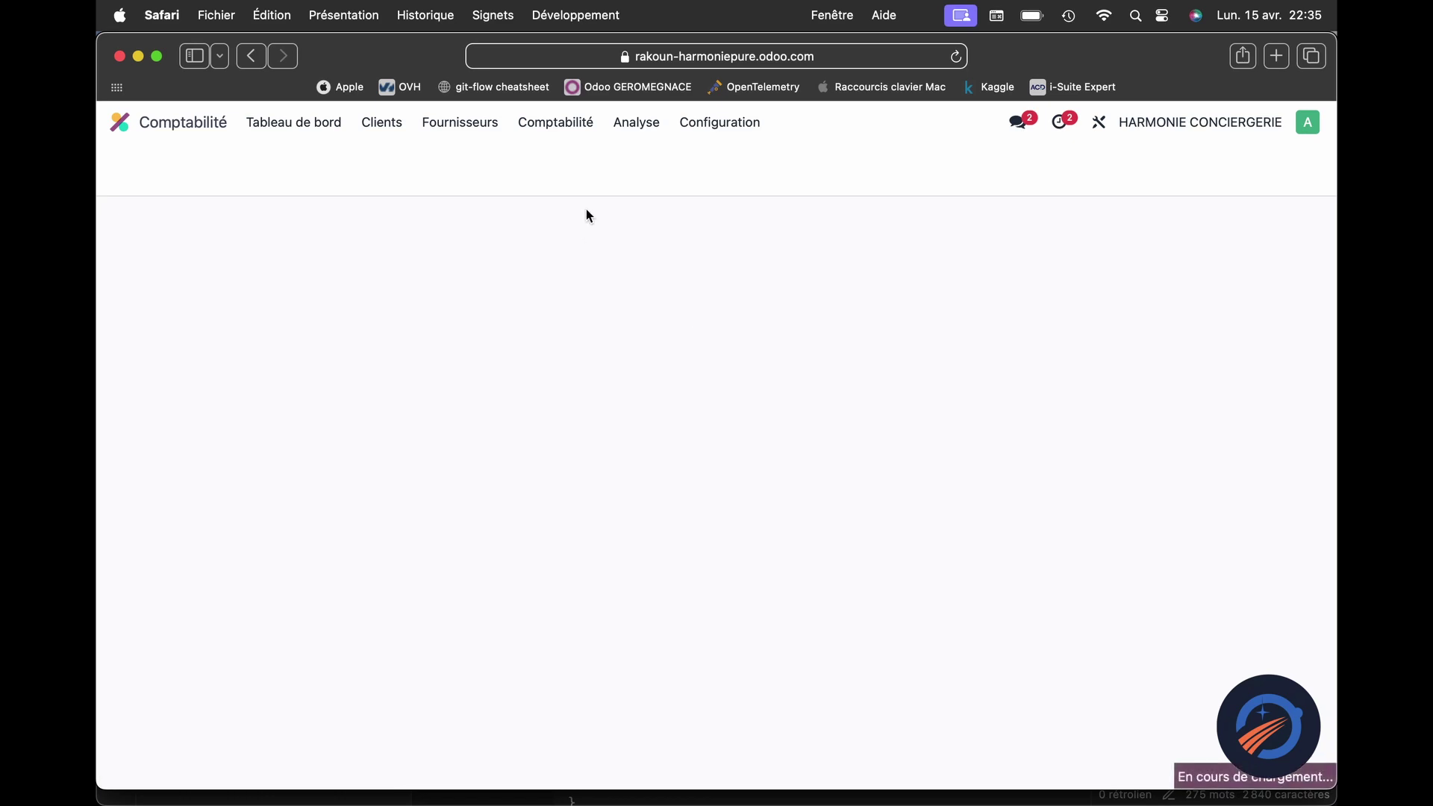
{"action": "left_click", "coordinate": [635, 122]}
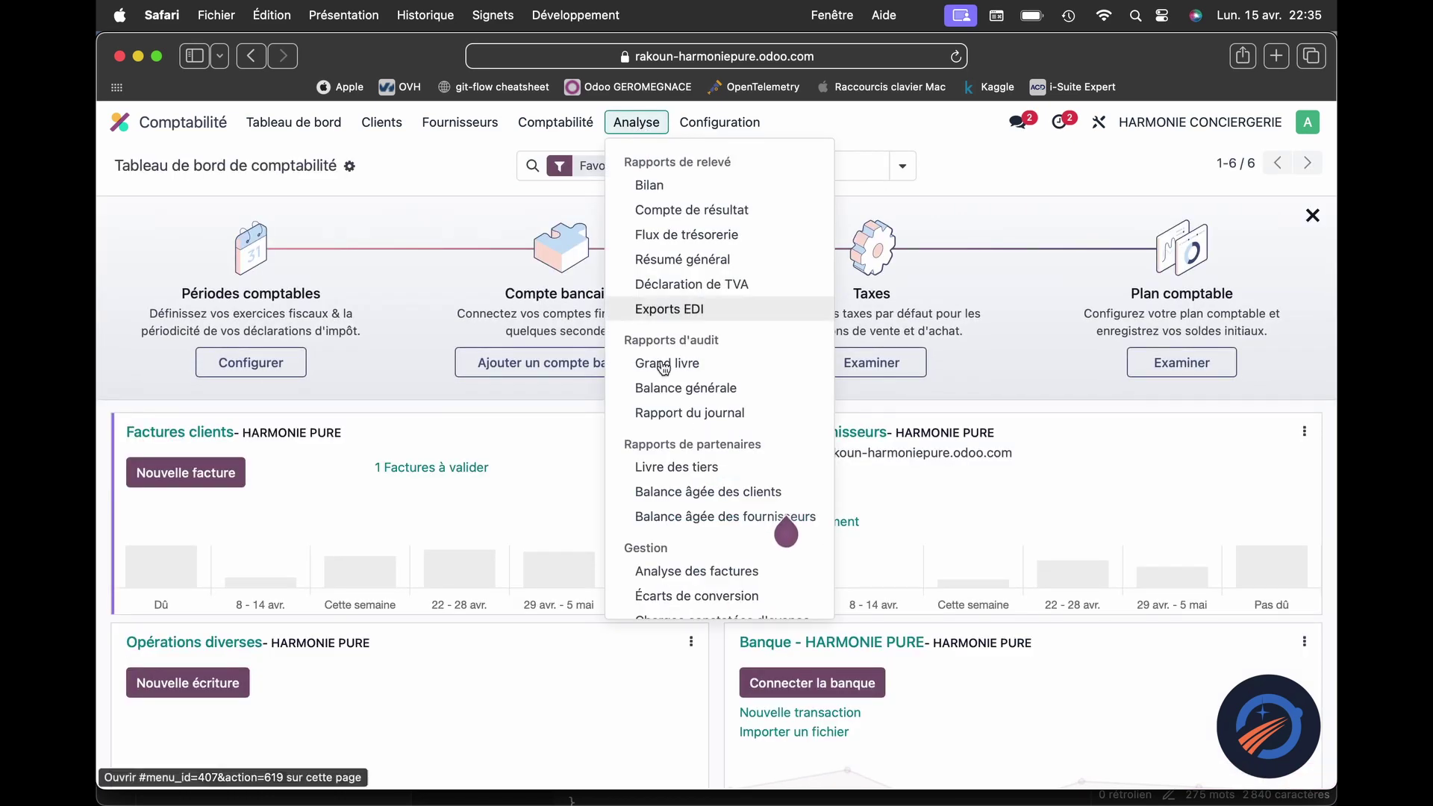
{"action": "left_click", "coordinate": [661, 499]}
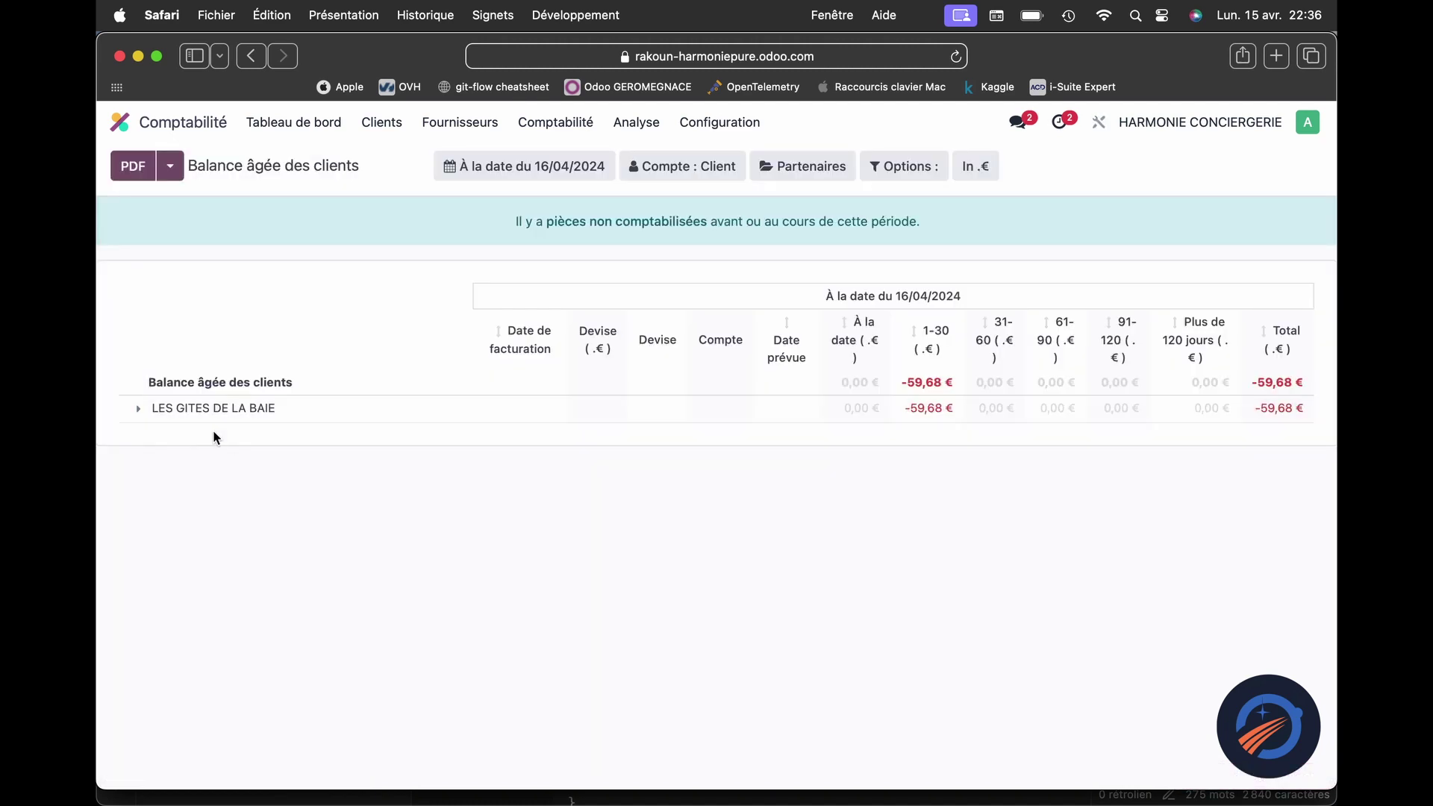
{"action": "mouse_move", "coordinate": [159, 422]}
{"action": "left_click", "coordinate": [1177, 127]}
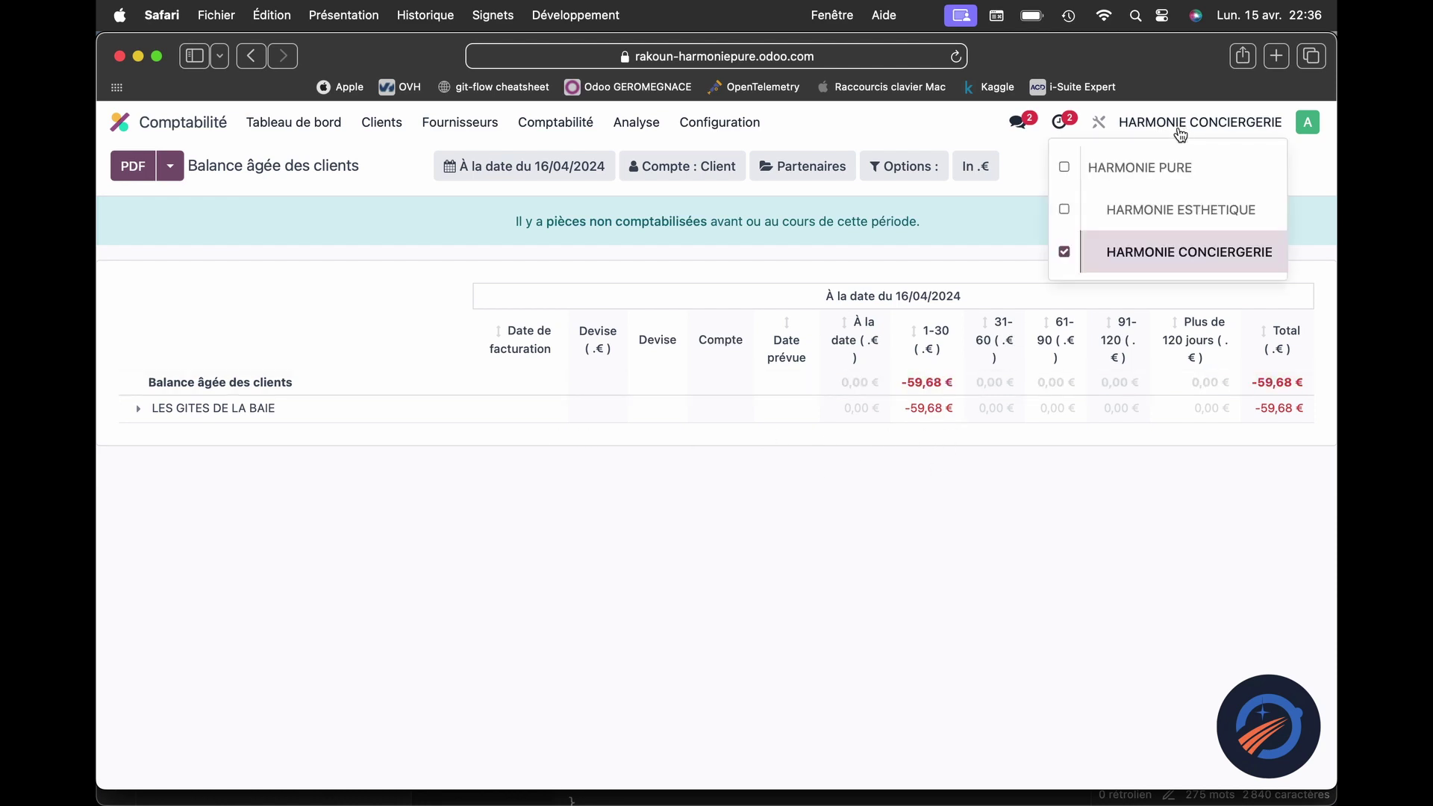
{"action": "left_click", "coordinate": [1177, 211]}
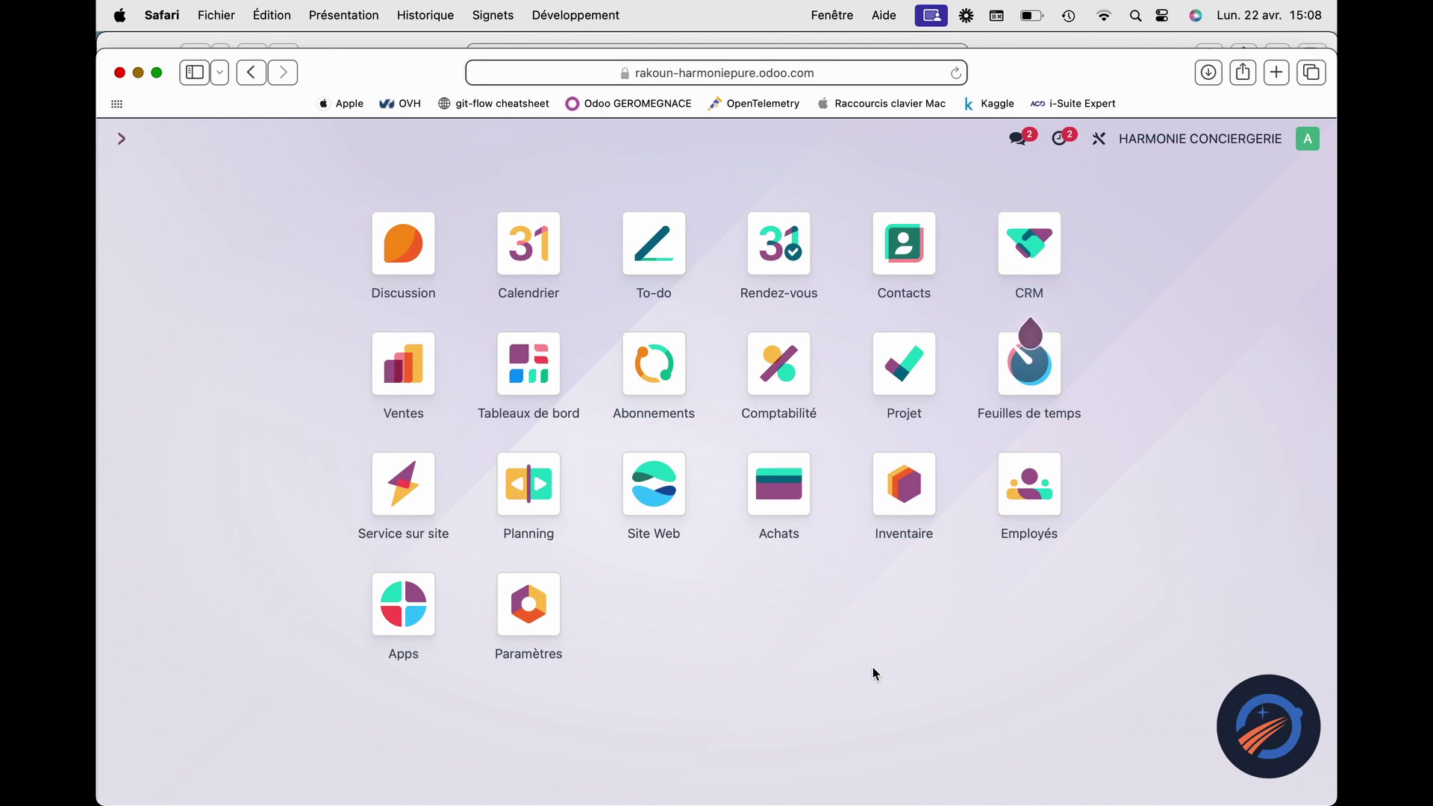
Step: Open the accounting customer invoices for HARMONIE CONCIERGERIE and view the posted LES GITES DE LA BAIE invoice dated 09/04/2024
{"action": "left_click", "coordinate": [775, 371]}
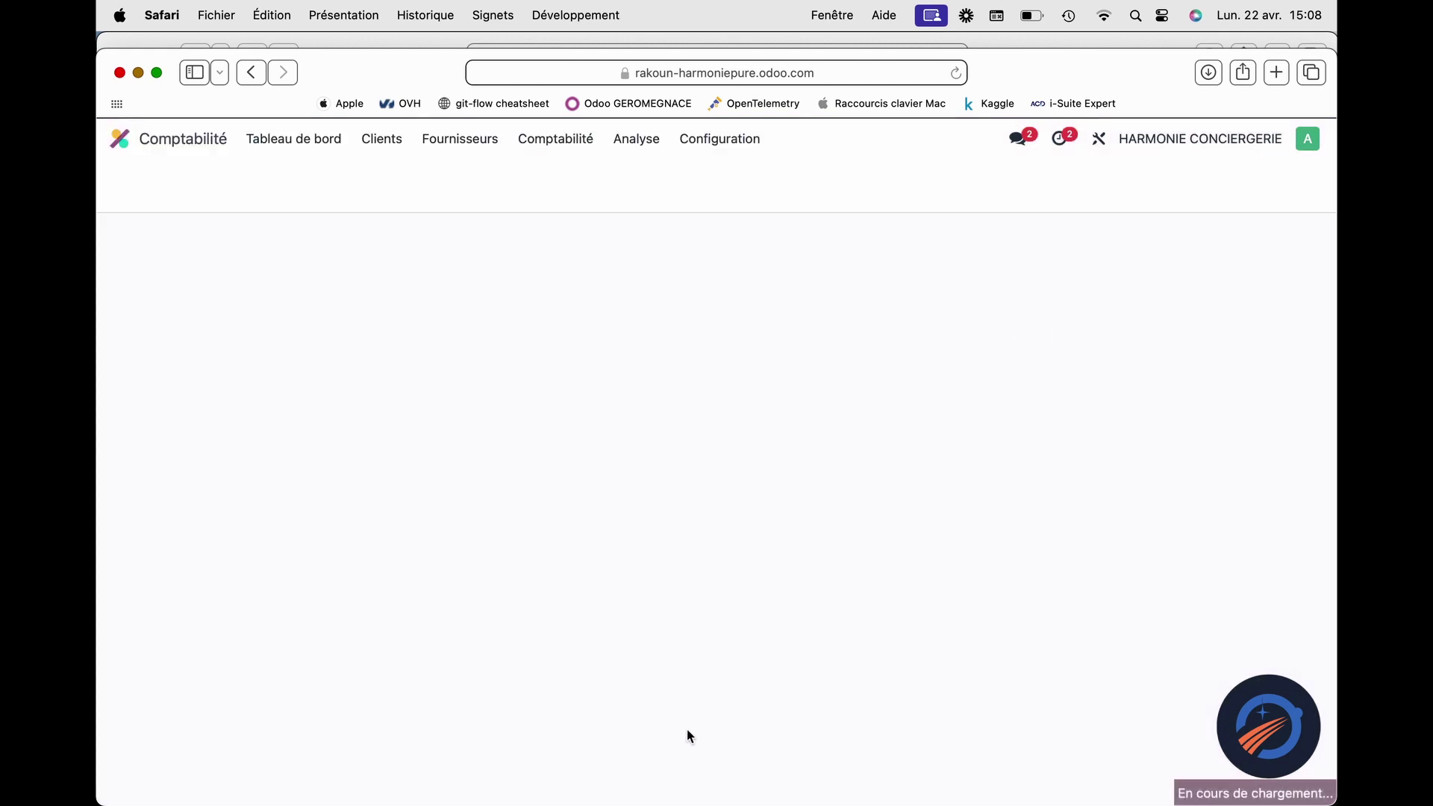
{"action": "left_click", "coordinate": [382, 142]}
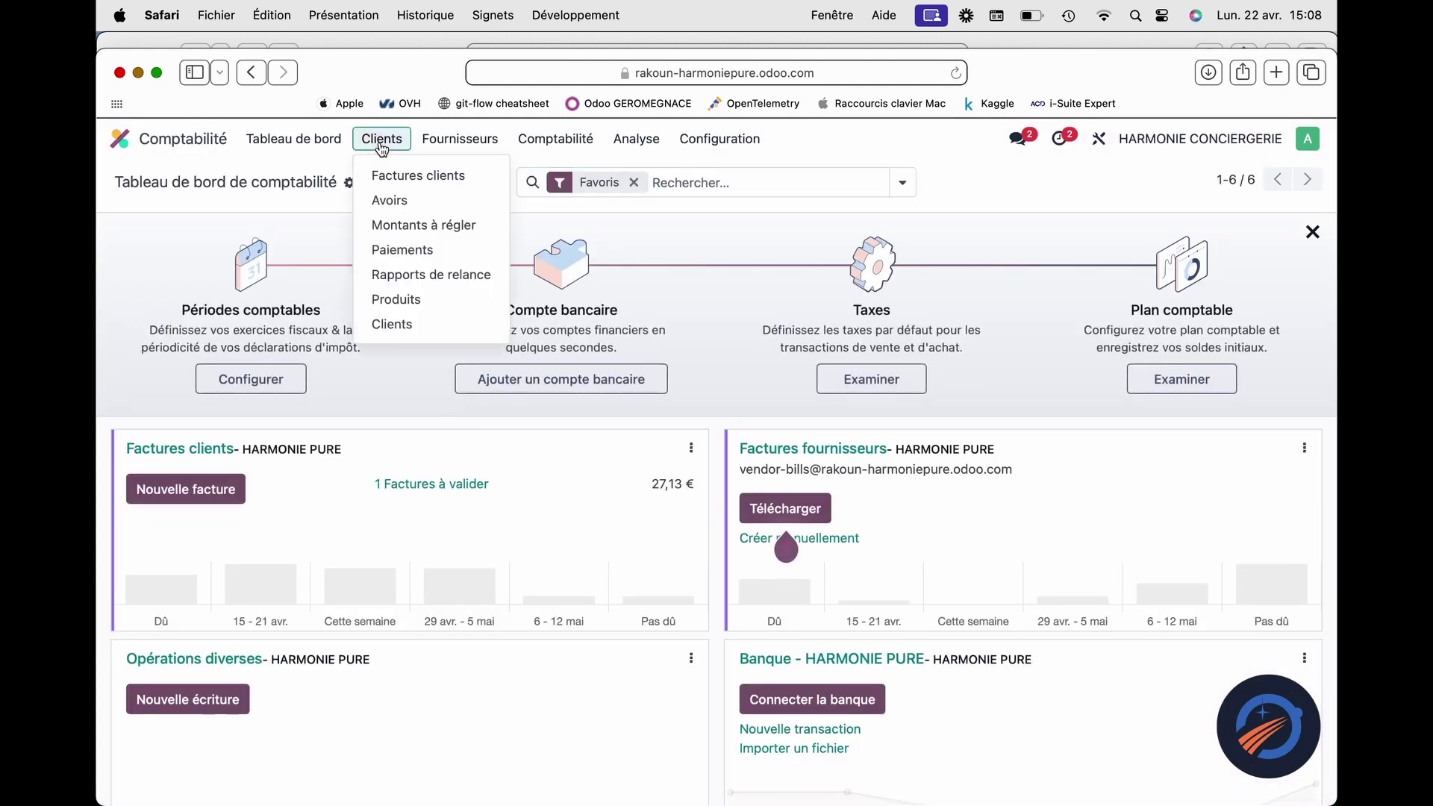
{"action": "left_click", "coordinate": [394, 179]}
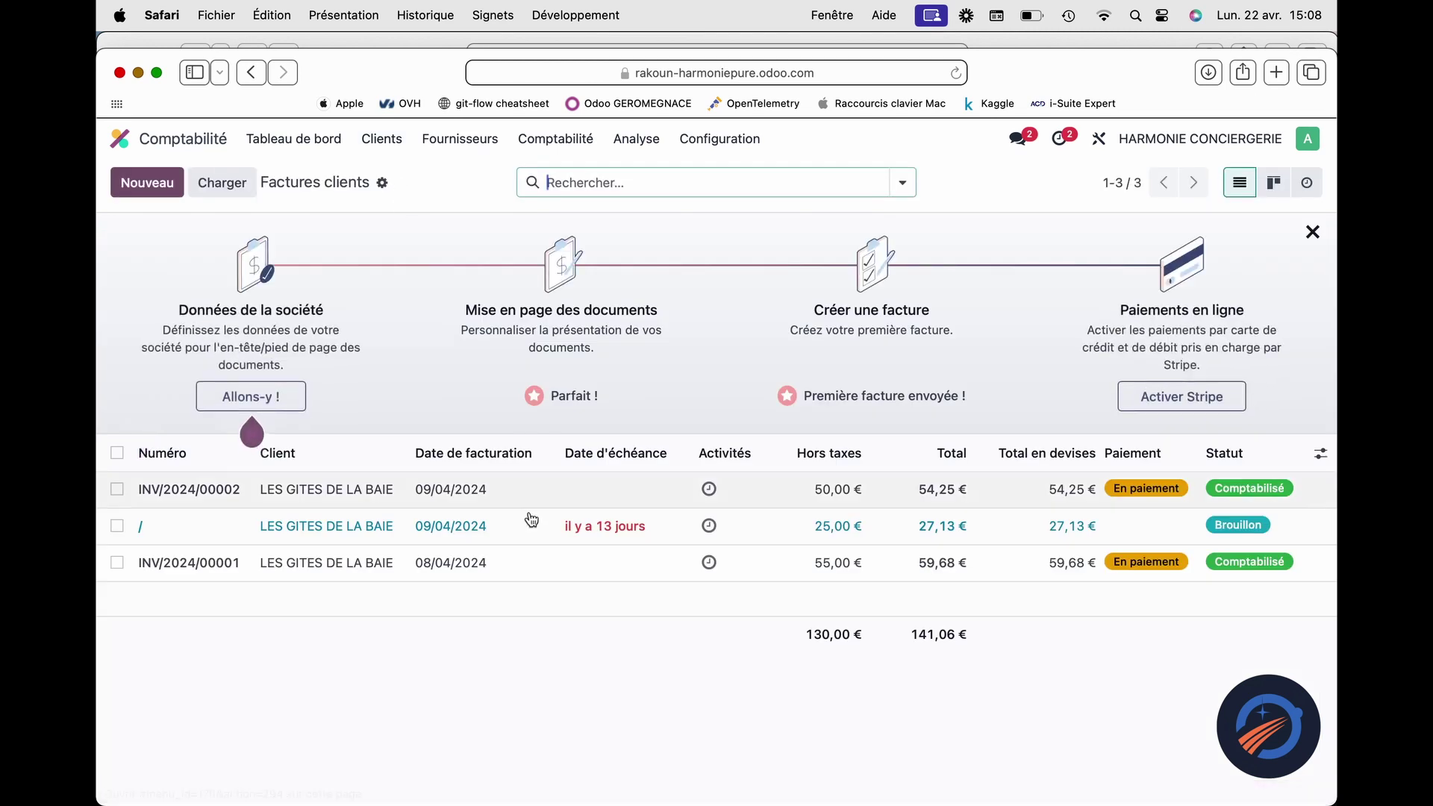
{"action": "left_click", "coordinate": [354, 500]}
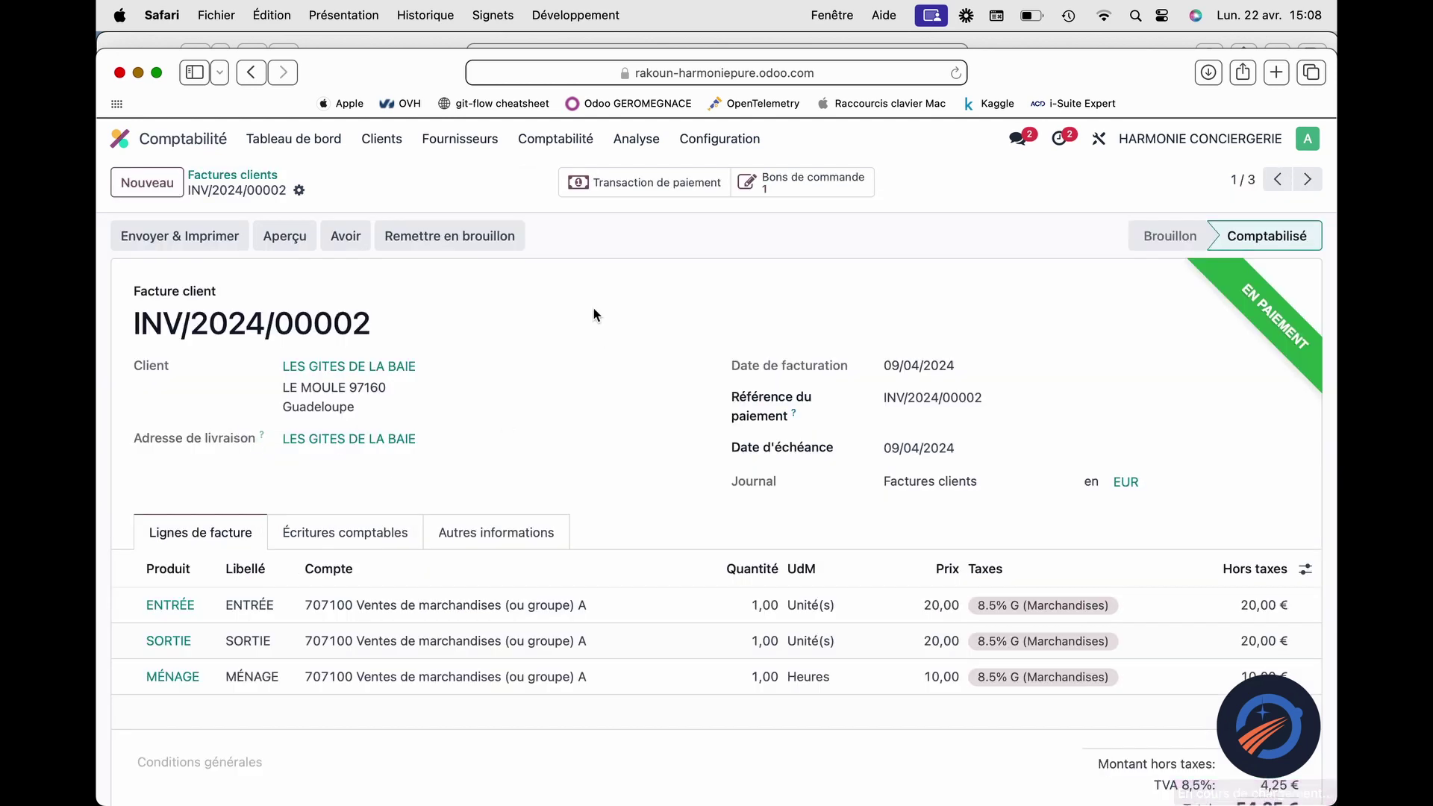
Step: Preview the LES GITES DE LA BAIE invoice as the customer sees it, and return to the home screen
{"action": "left_click", "coordinate": [302, 241]}
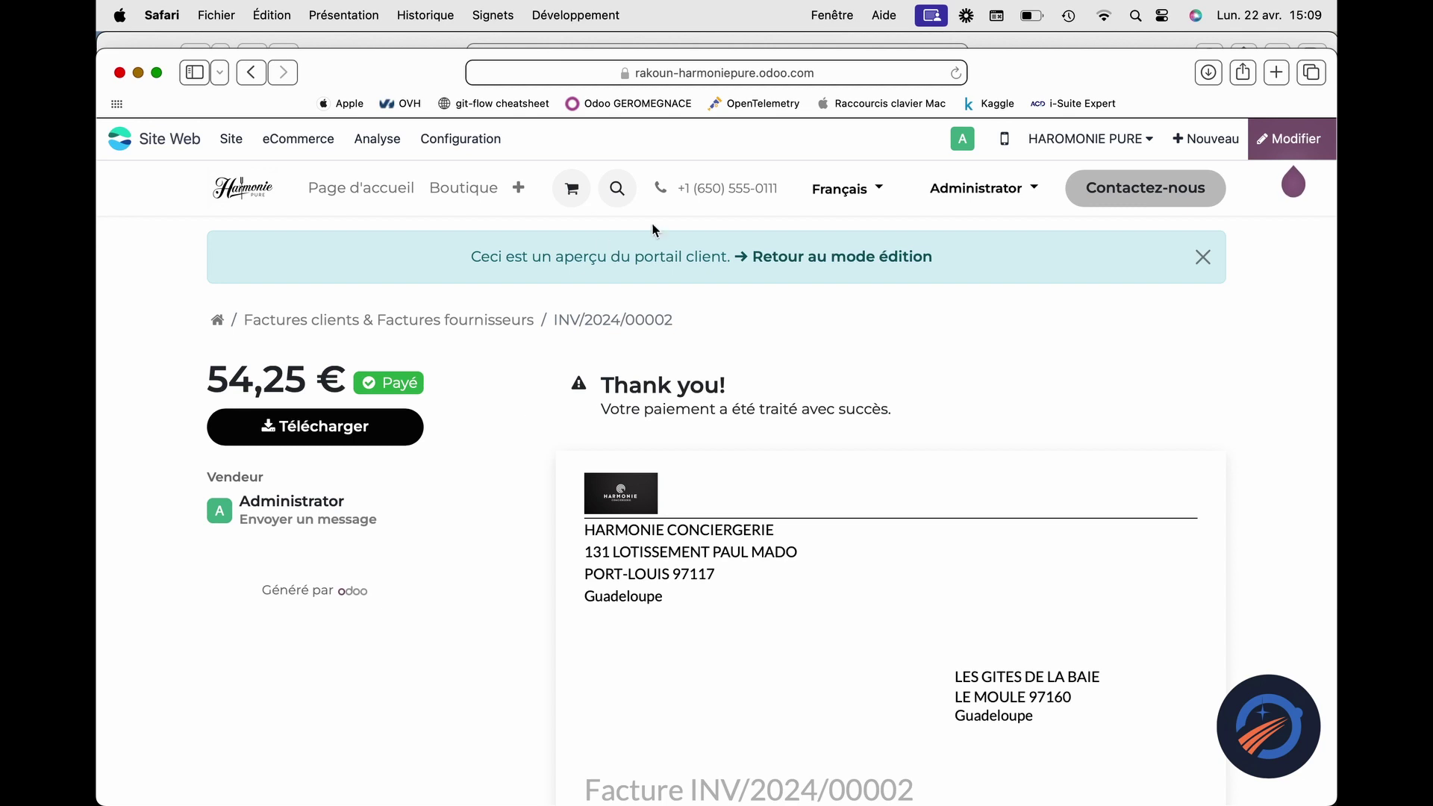
{"action": "left_click", "coordinate": [811, 265]}
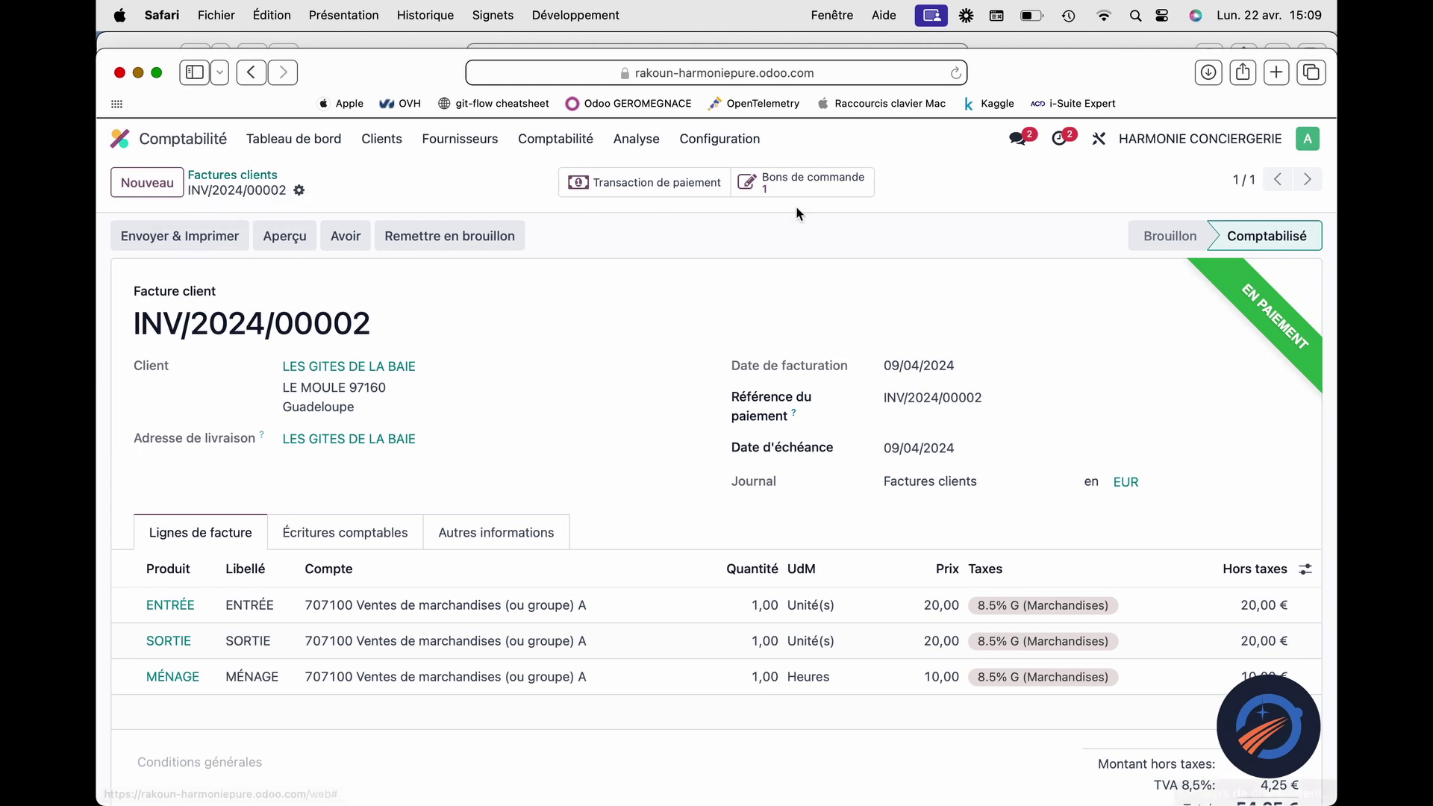
{"action": "key", "text": "super+bracketleft"}
{"action": "left_click", "coordinate": [119, 139]}
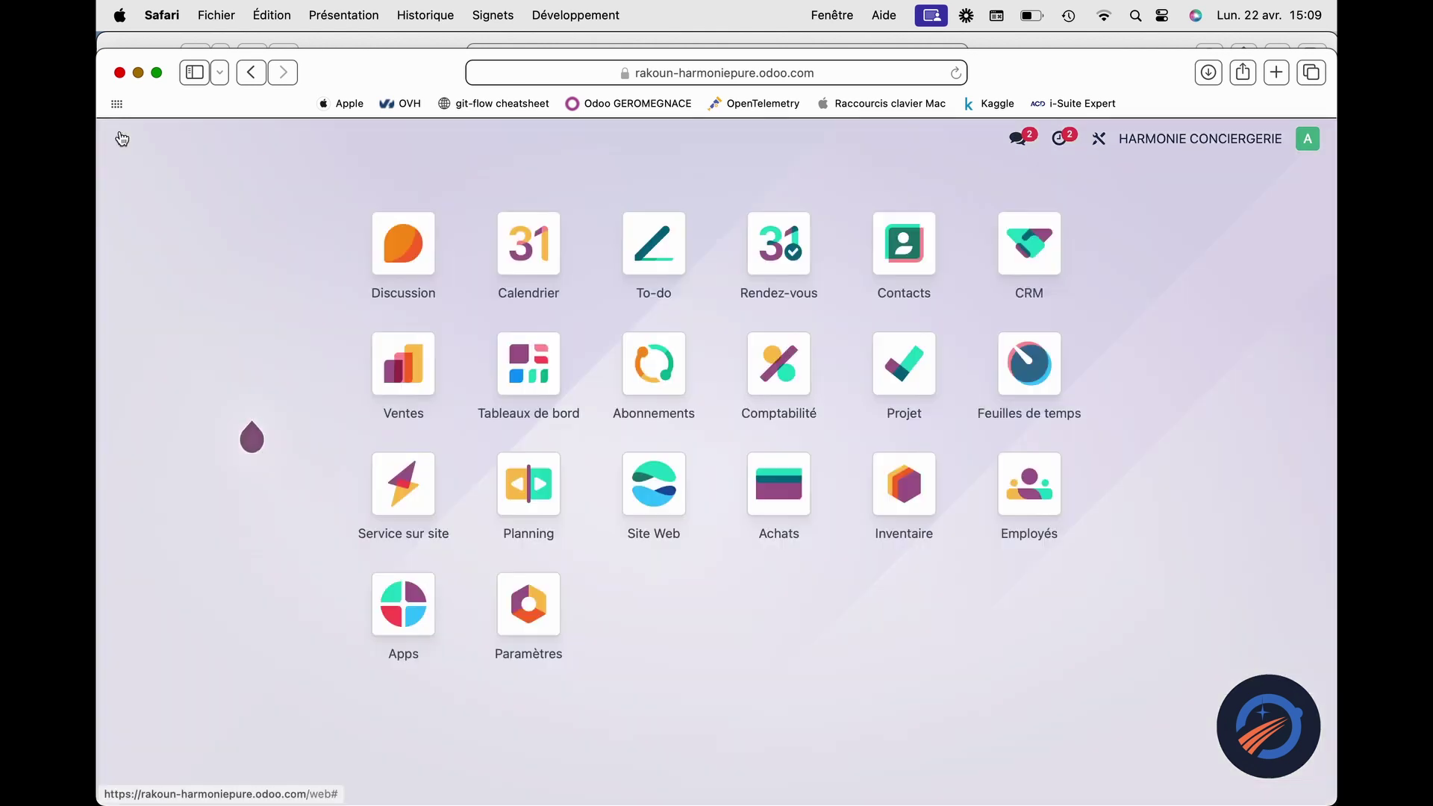
Step: Switch the active company to HARMONIE ESTHETIQUE and open its customer invoices in Comptabilité
{"action": "left_click", "coordinate": [1171, 142]}
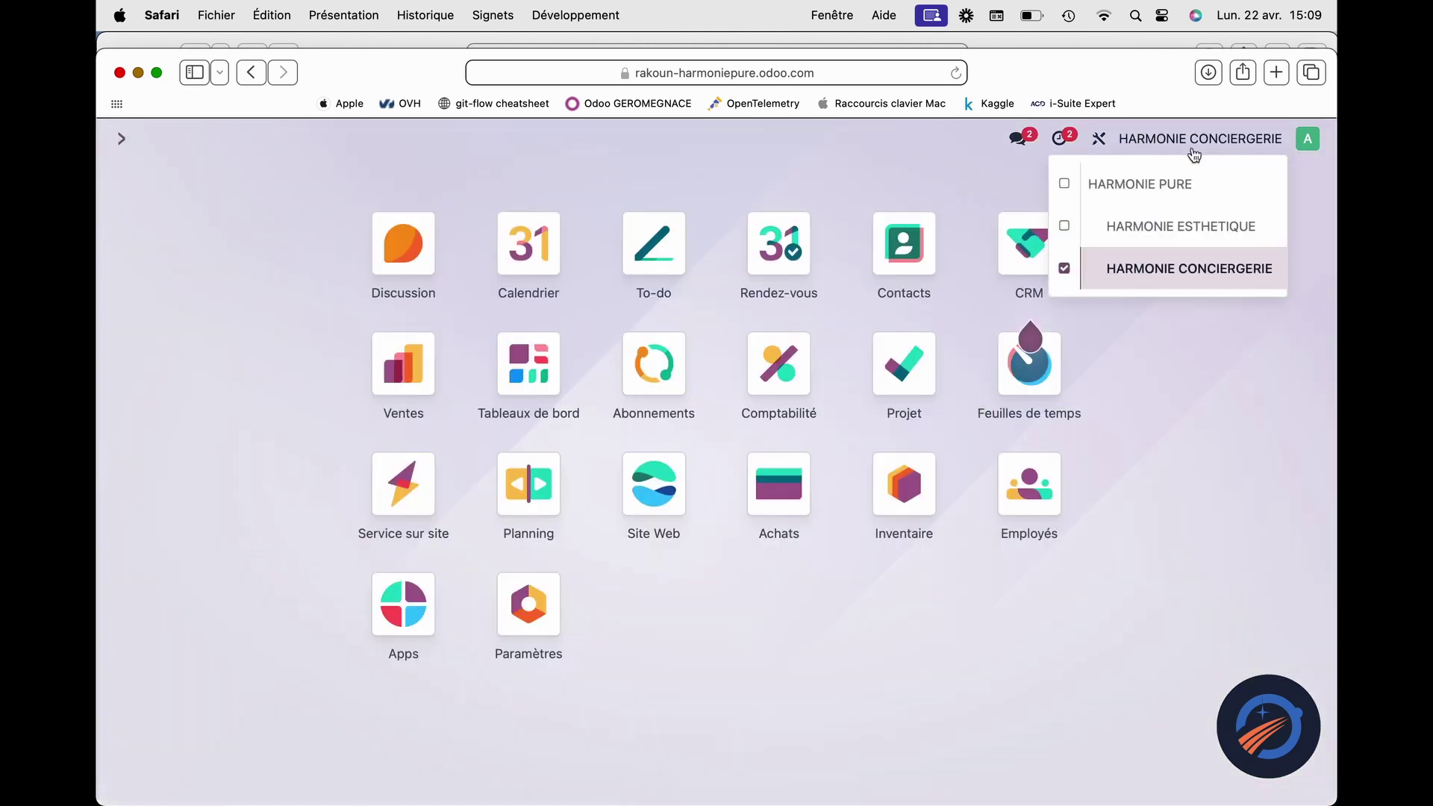
{"action": "left_click", "coordinate": [1194, 218]}
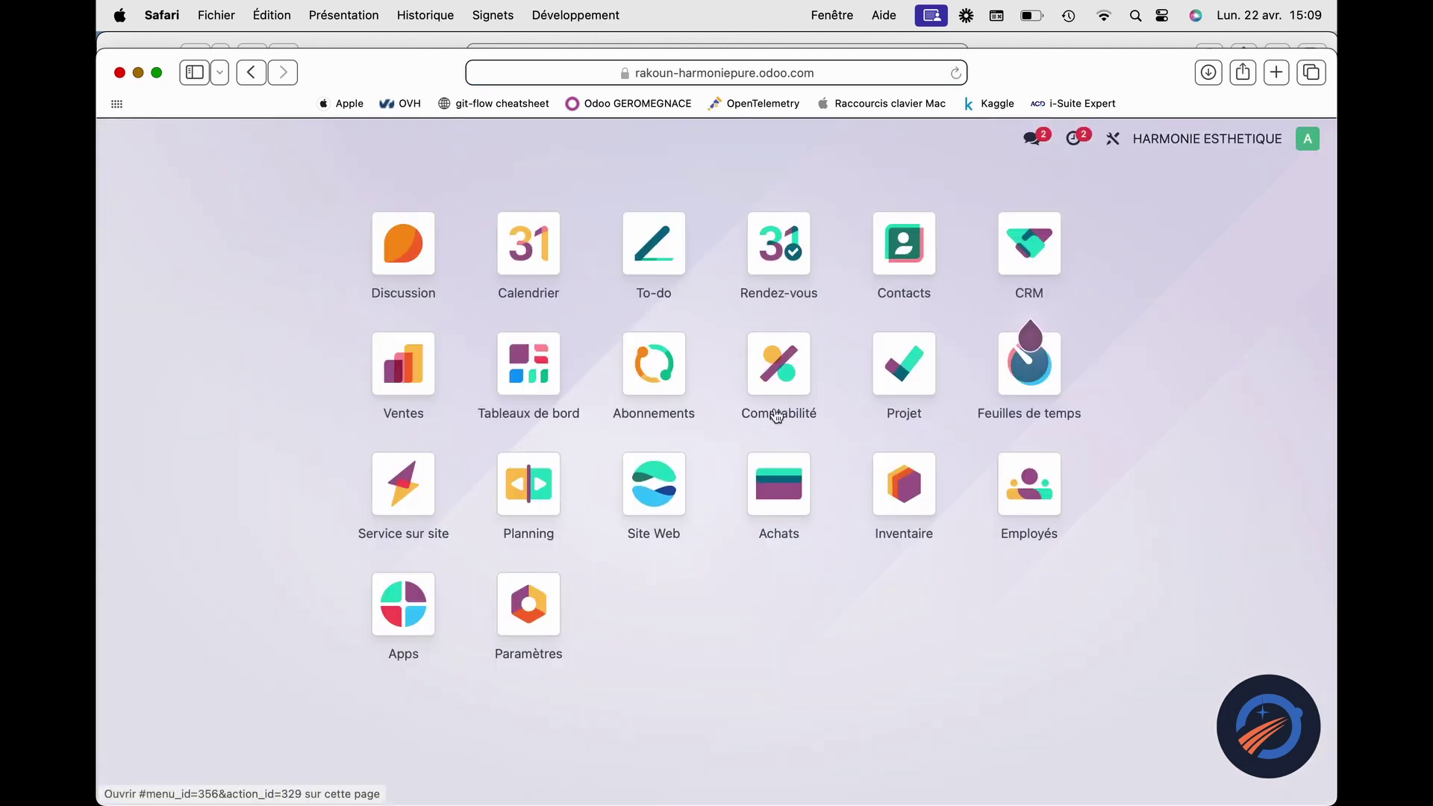
{"action": "left_click", "coordinate": [777, 415]}
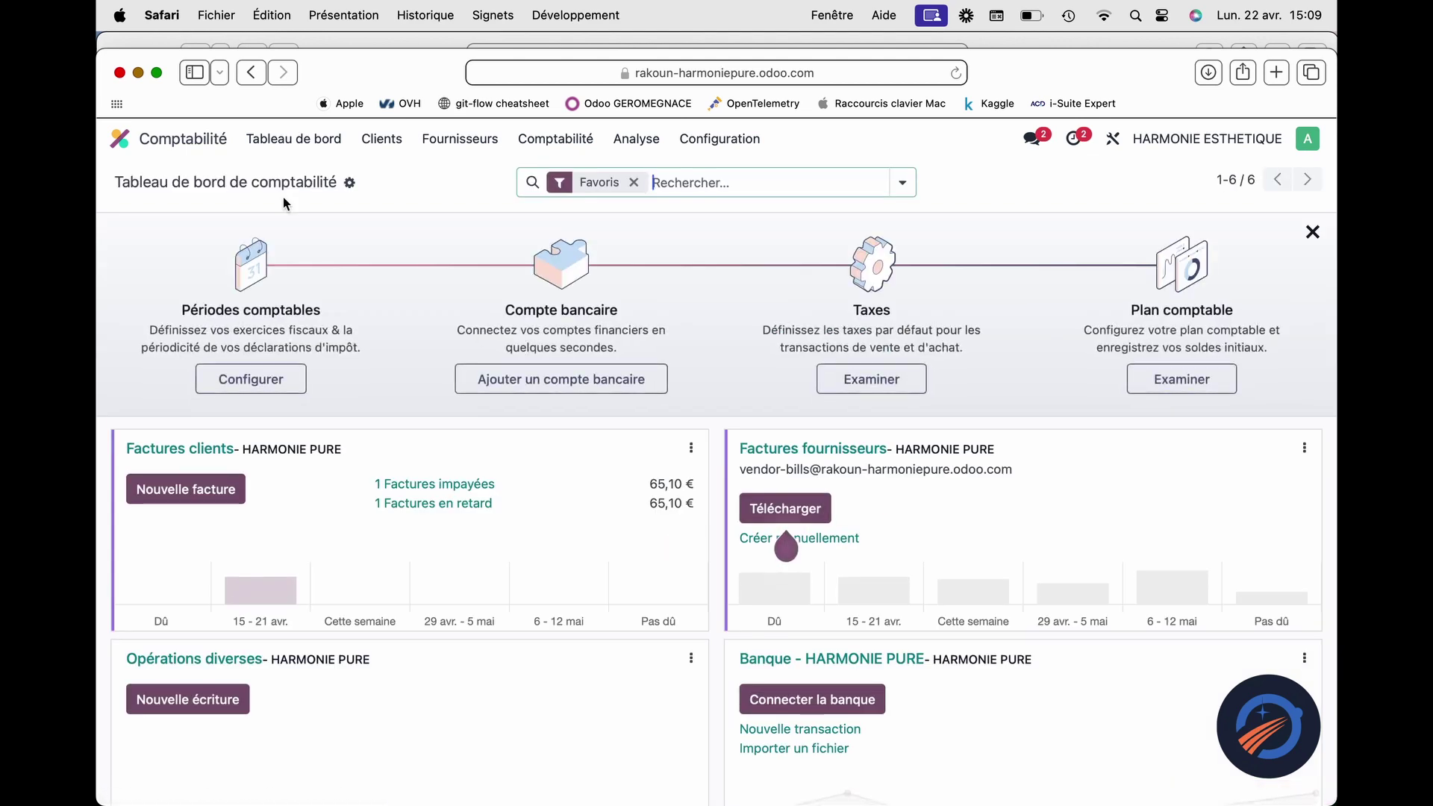
{"action": "left_click", "coordinate": [384, 141]}
{"action": "left_click", "coordinate": [399, 174]}
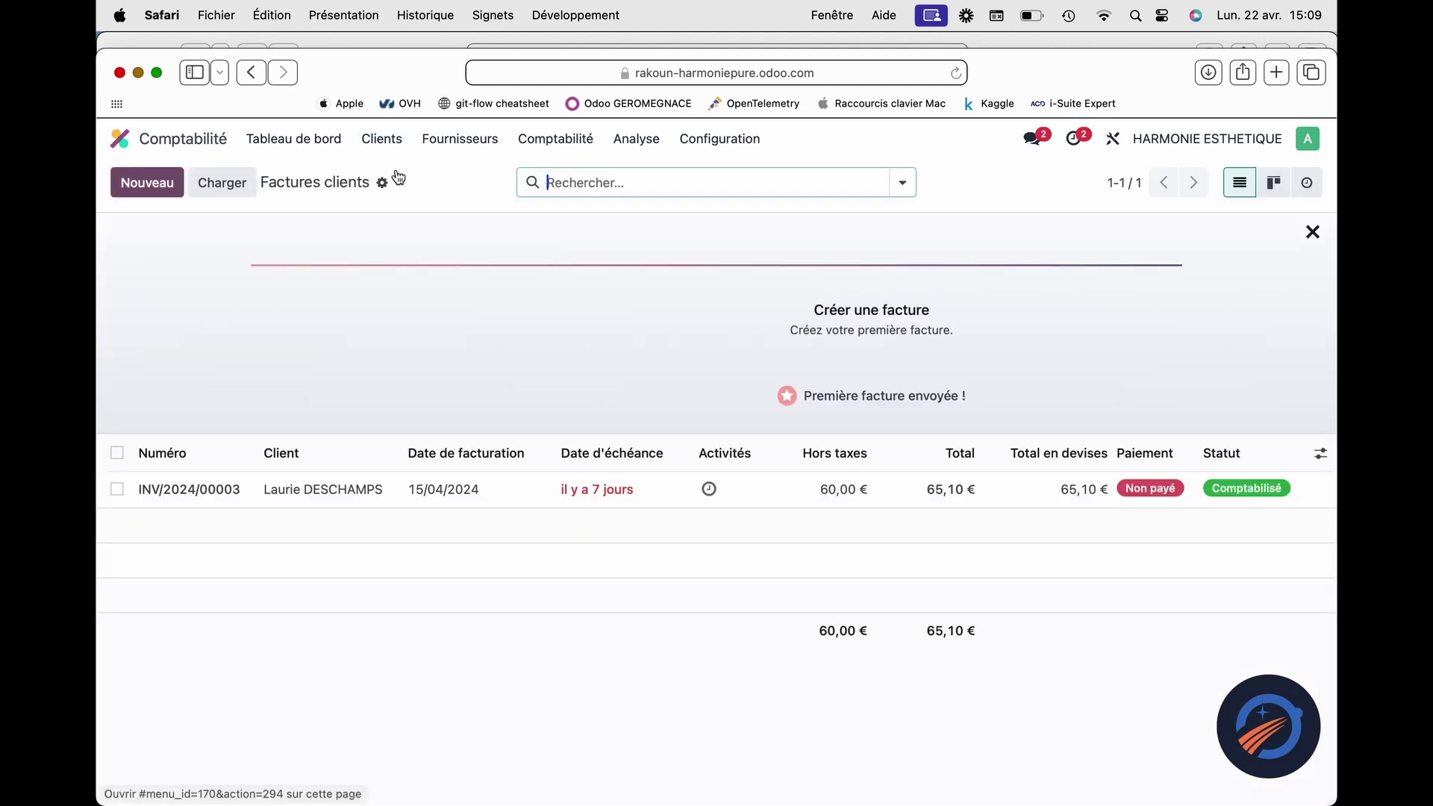
Step: Open the posted invoice dated 15/04/2024 and preview its customer version, and return to the home screen
{"action": "left_click", "coordinate": [389, 493]}
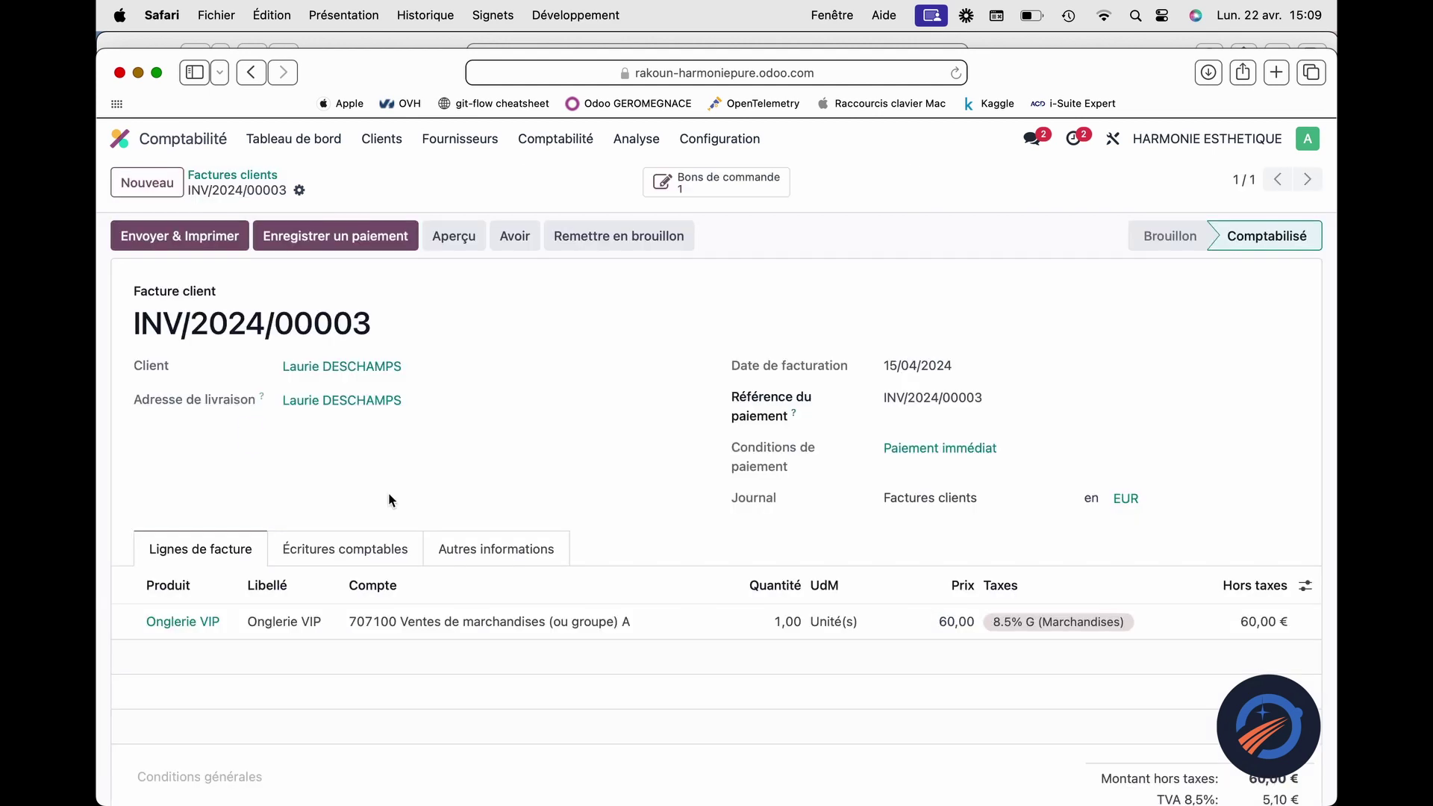
{"action": "left_click", "coordinate": [456, 237]}
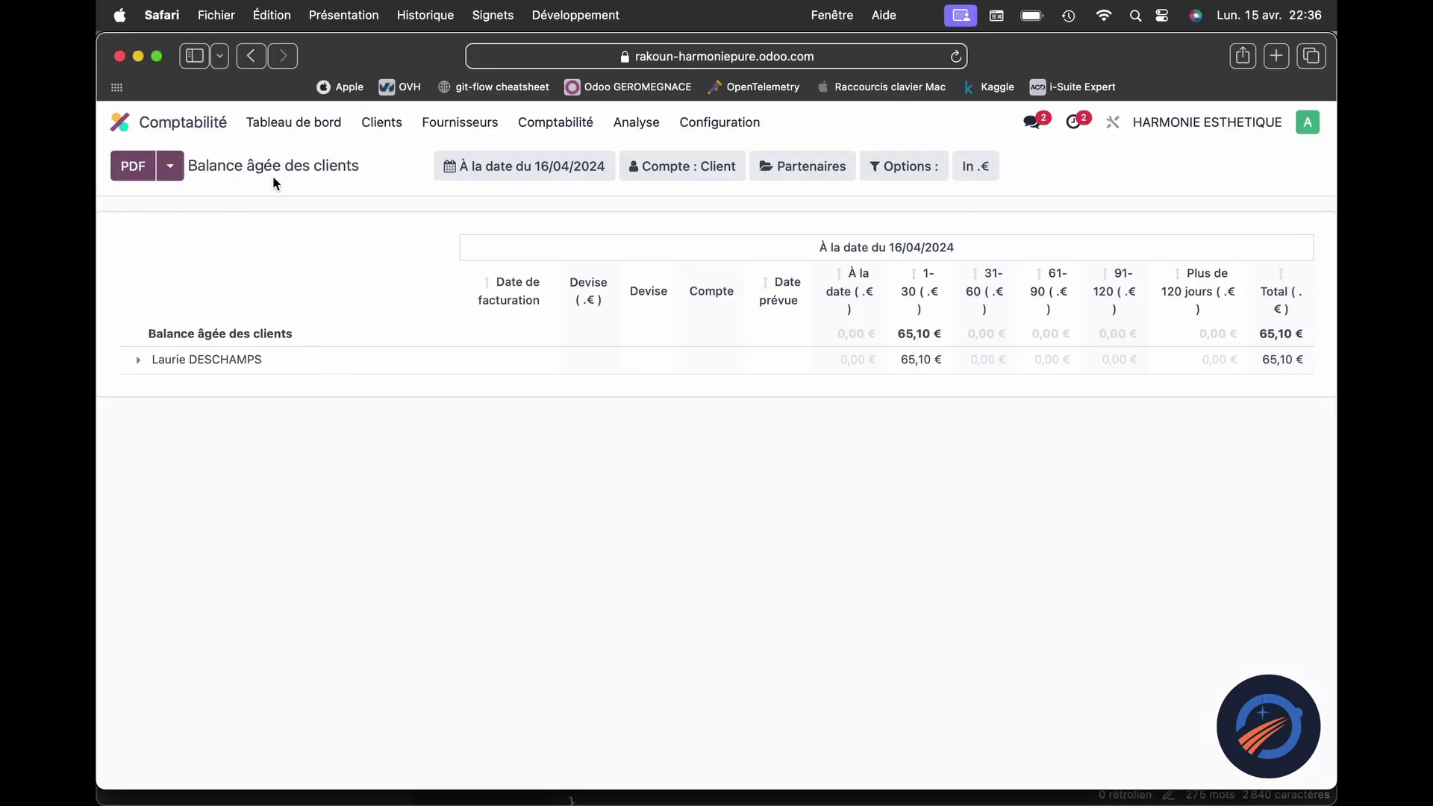
{"action": "left_click", "coordinate": [118, 123]}
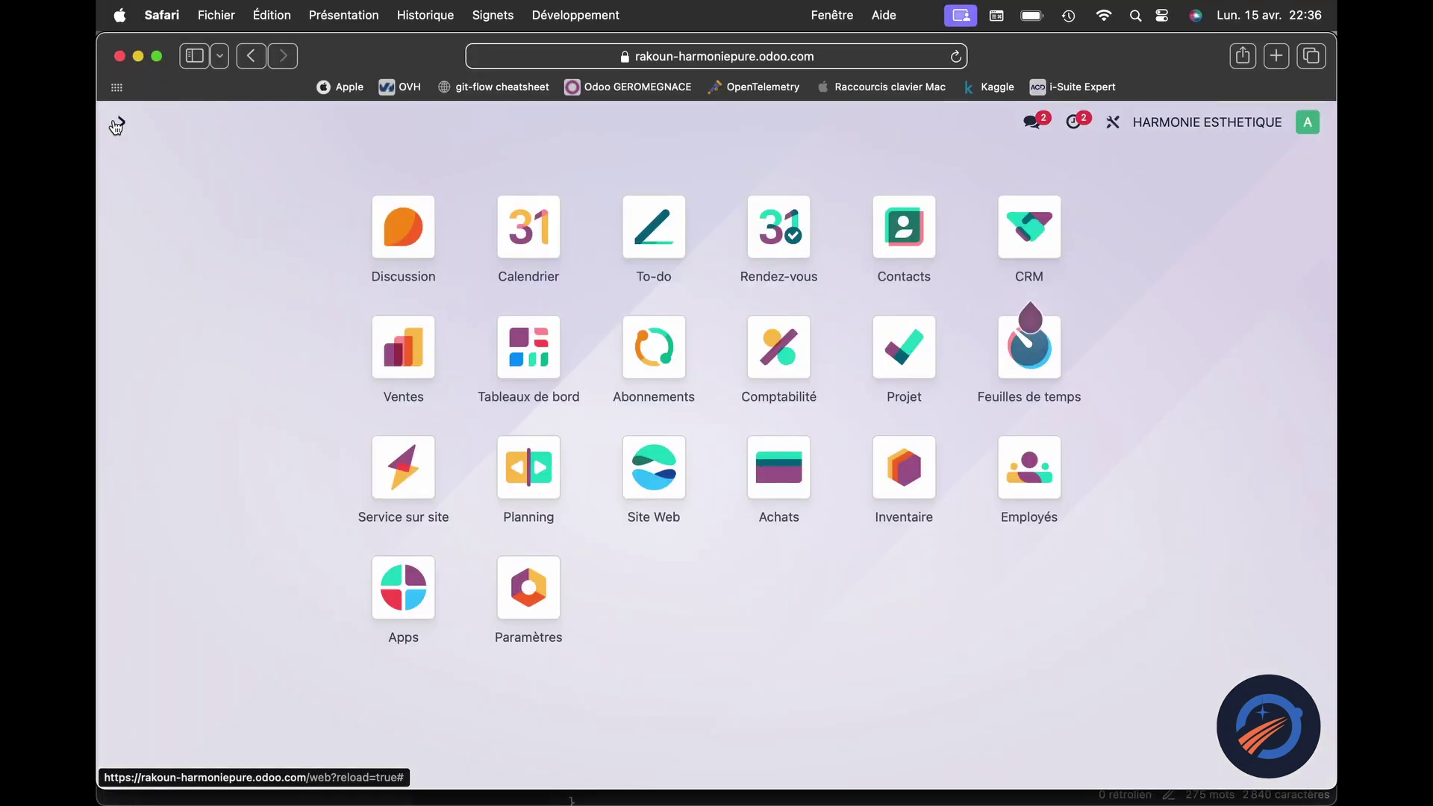